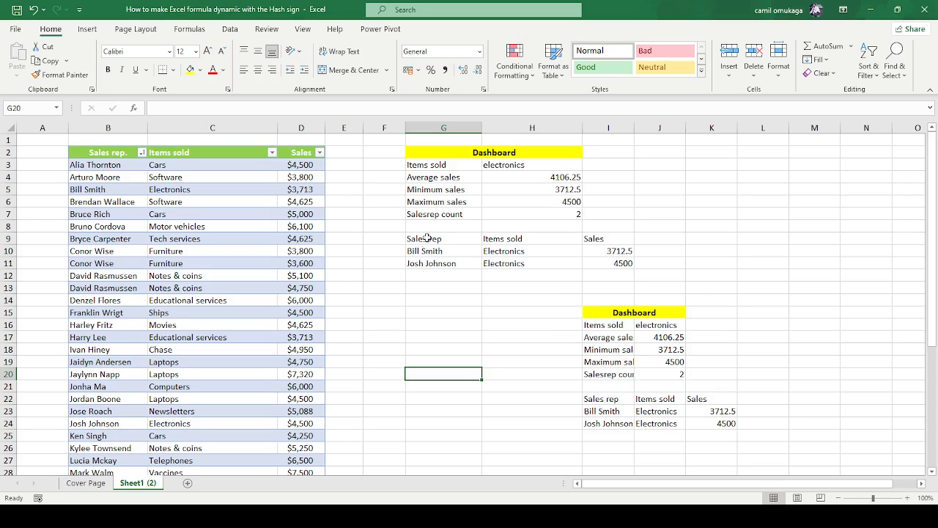
- Widen the Sales rep. and Sales columns of the sales table
{"action": "left_click", "coordinate": [542, 291]}
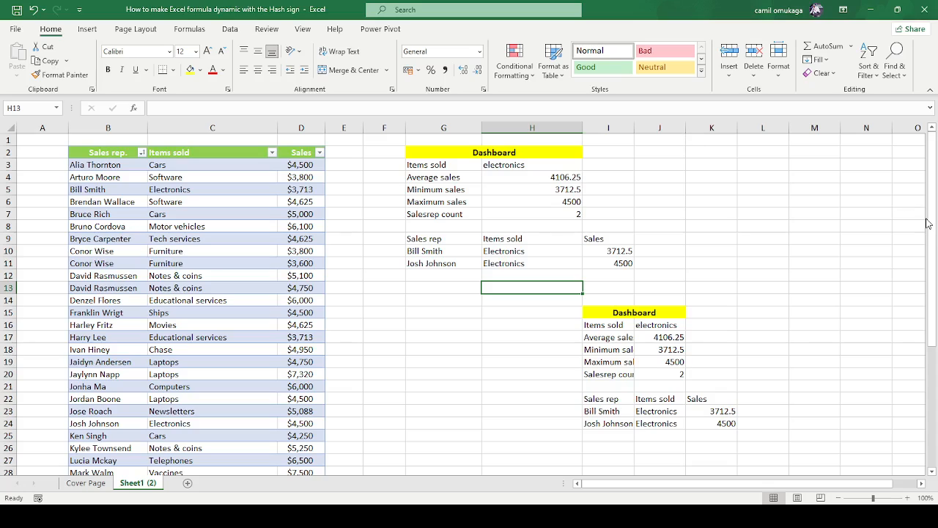
{"action": "left_click_drag", "start_coordinate": [930, 223], "coordinate": [901, 161]}
{"action": "left_click_drag", "start_coordinate": [146, 129], "coordinate": [155, 129]}
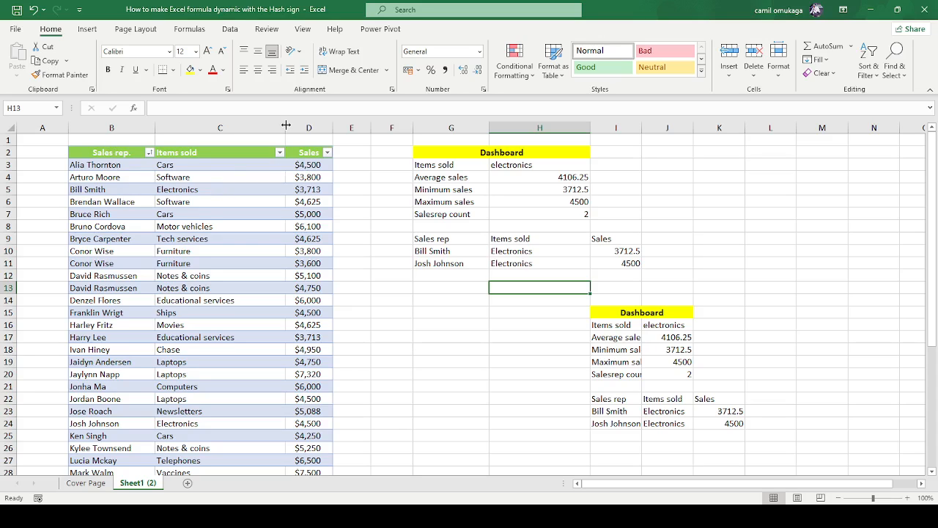
{"action": "left_click_drag", "start_coordinate": [286, 125], "coordinate": [285, 127]}
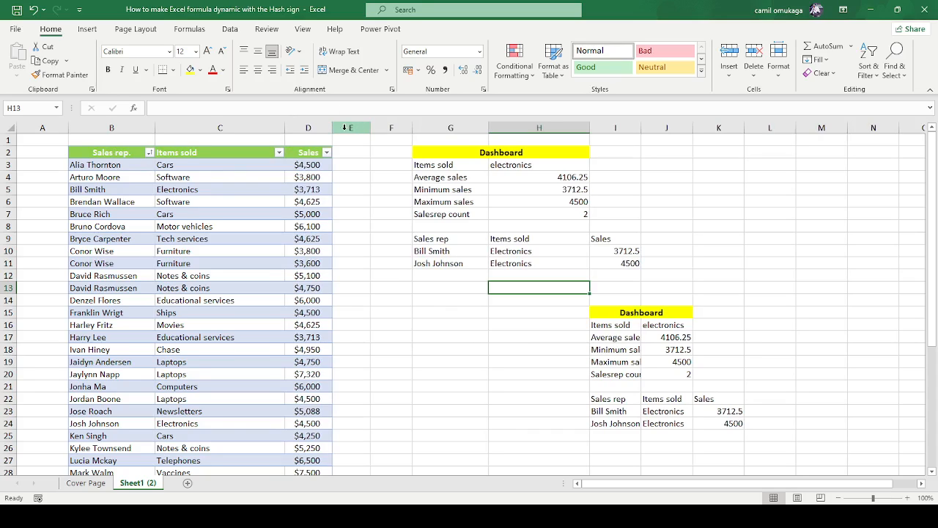
{"action": "left_click_drag", "start_coordinate": [332, 129], "coordinate": [361, 128]}
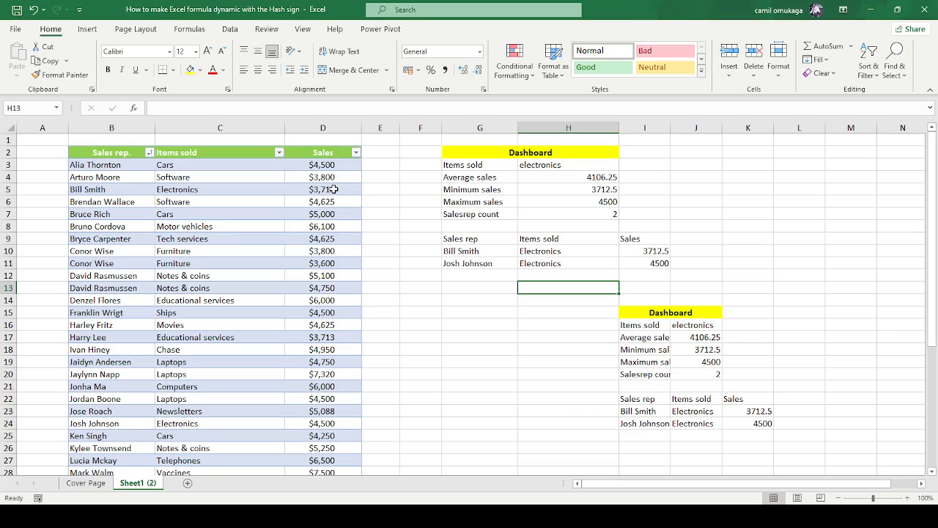
- Examine the sales table, the dashboard in G2:H7 and the FILTER formula behind the sales rep list below it
{"action": "left_click", "coordinate": [426, 214]}
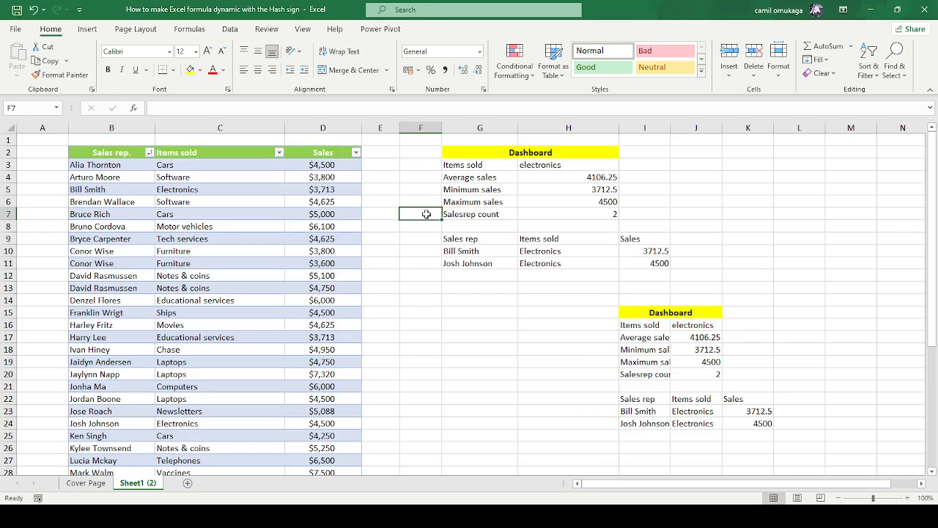
{"action": "mouse_move", "coordinate": [934, 306]}
{"action": "left_mouse_down"}
{"action": "mouse_move", "coordinate": [936, 432]}
{"action": "mouse_move", "coordinate": [928, 291]}
{"action": "left_mouse_up"}
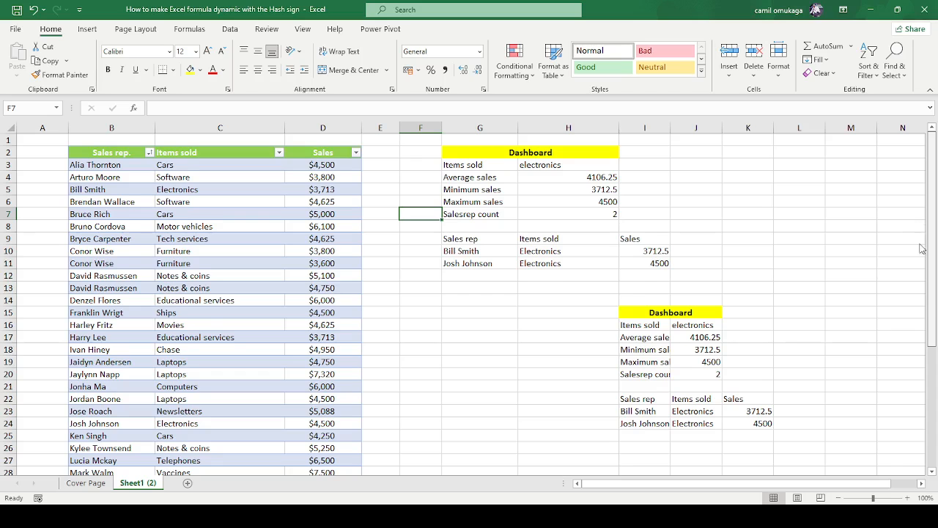
{"action": "left_click_drag", "start_coordinate": [920, 244], "coordinate": [936, 330]}
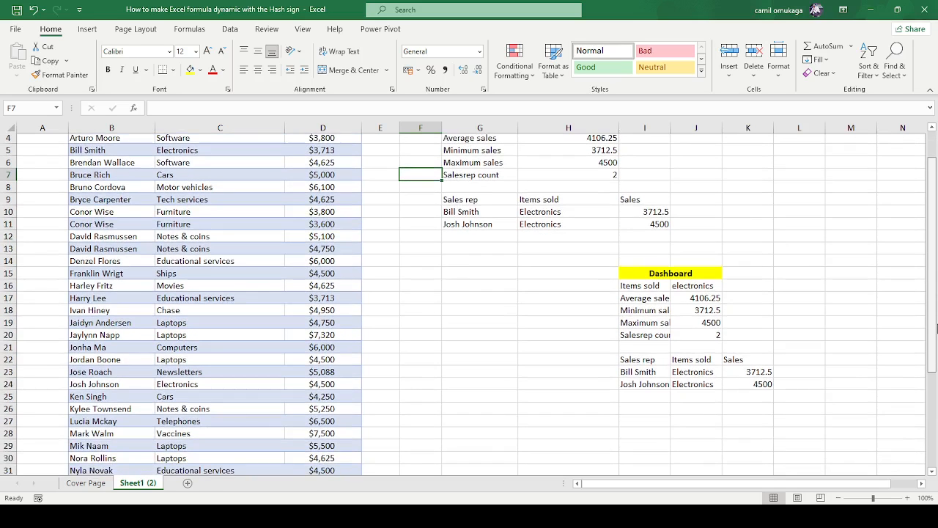
{"action": "left_click_drag", "start_coordinate": [936, 330], "coordinate": [932, 300]}
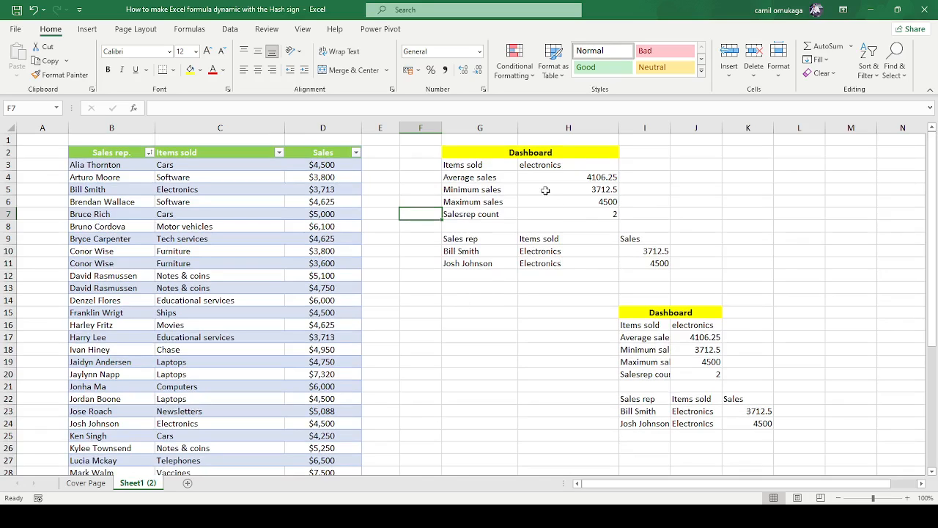
{"action": "left_click", "coordinate": [477, 239]}
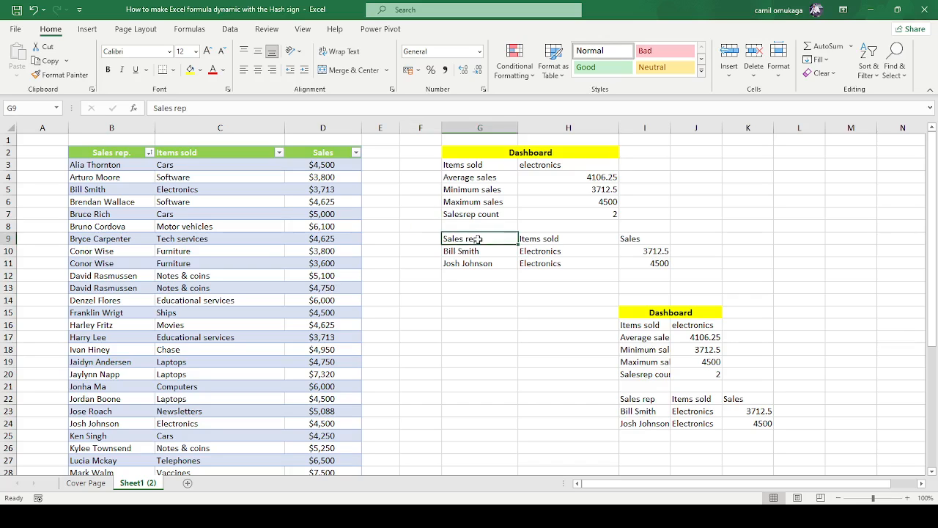
{"action": "left_click", "coordinate": [537, 226]}
{"action": "left_click", "coordinate": [515, 263]}
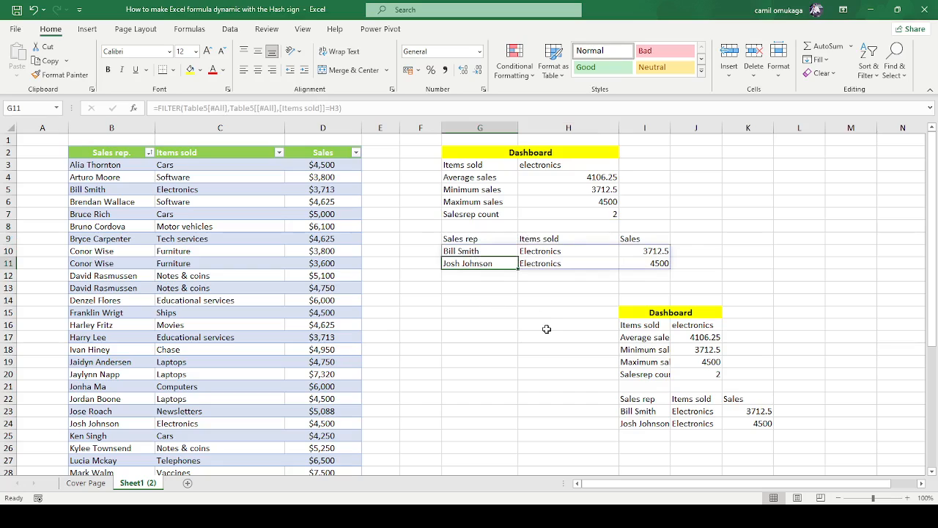
{"action": "left_click", "coordinate": [765, 254]}
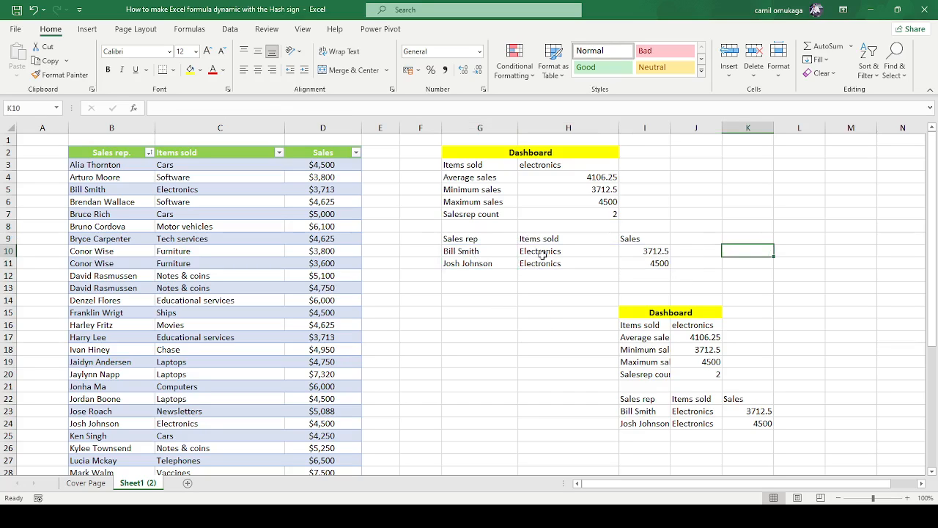
{"action": "left_click", "coordinate": [473, 264]}
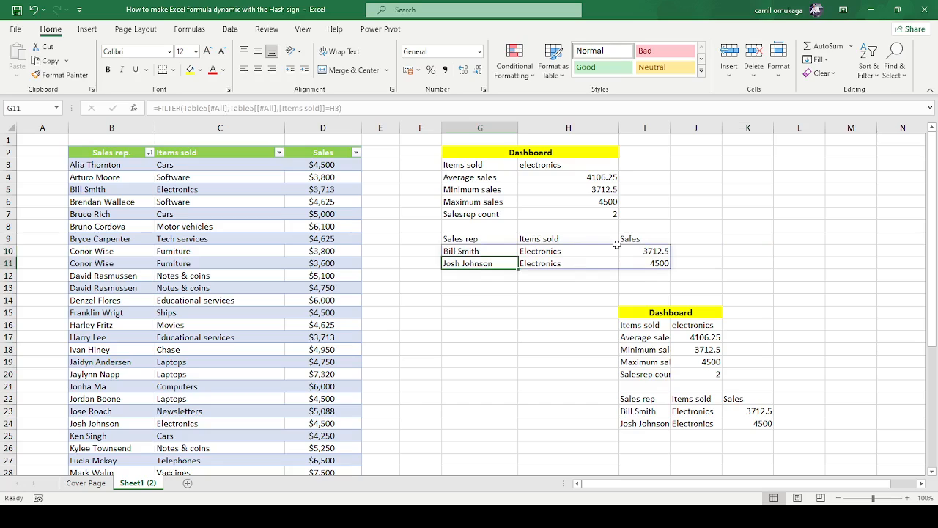
{"action": "left_click", "coordinate": [747, 179]}
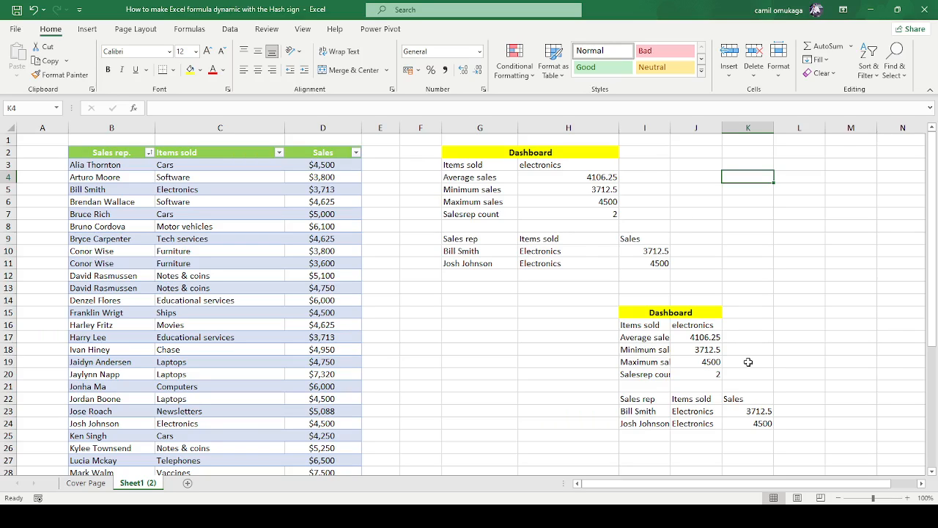
- Delete the cells I15:K24 that hold the duplicate dashboard and its sales rep list
{"action": "left_click_drag", "start_coordinate": [935, 320], "coordinate": [925, 360]}
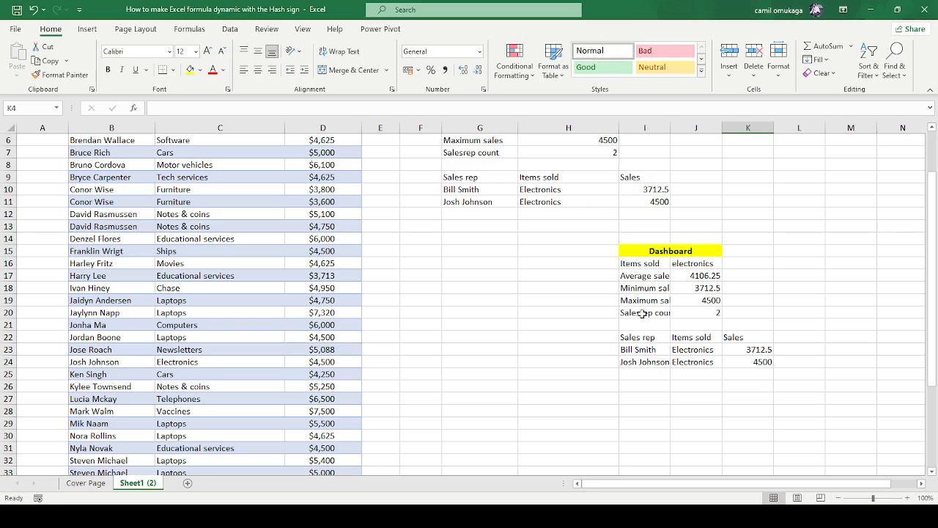
{"action": "left_click", "coordinate": [630, 250]}
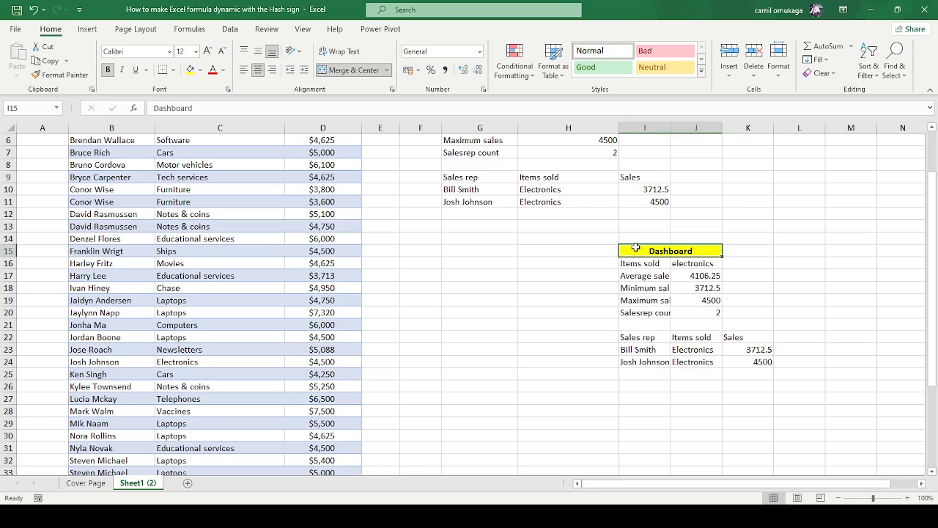
{"action": "left_click_drag", "start_coordinate": [637, 249], "coordinate": [750, 357]}
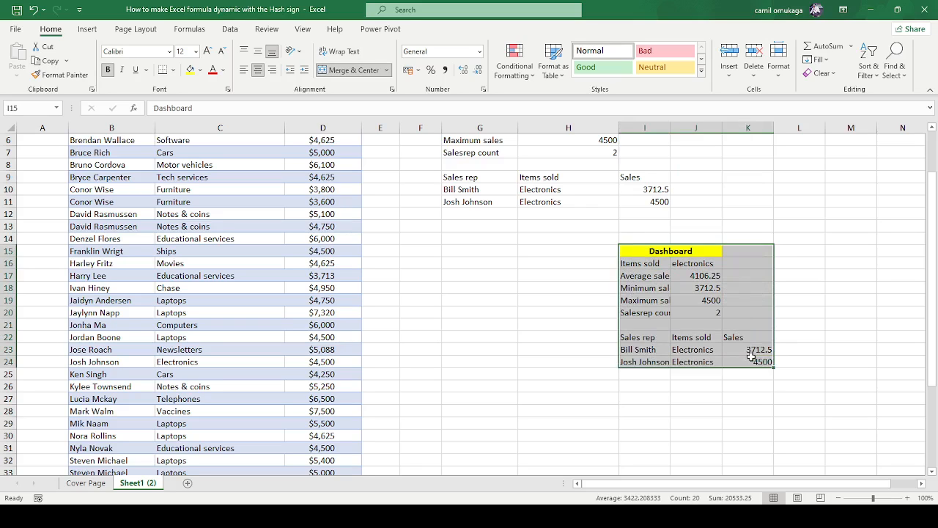
{"action": "key", "text": "ctrl+c"}
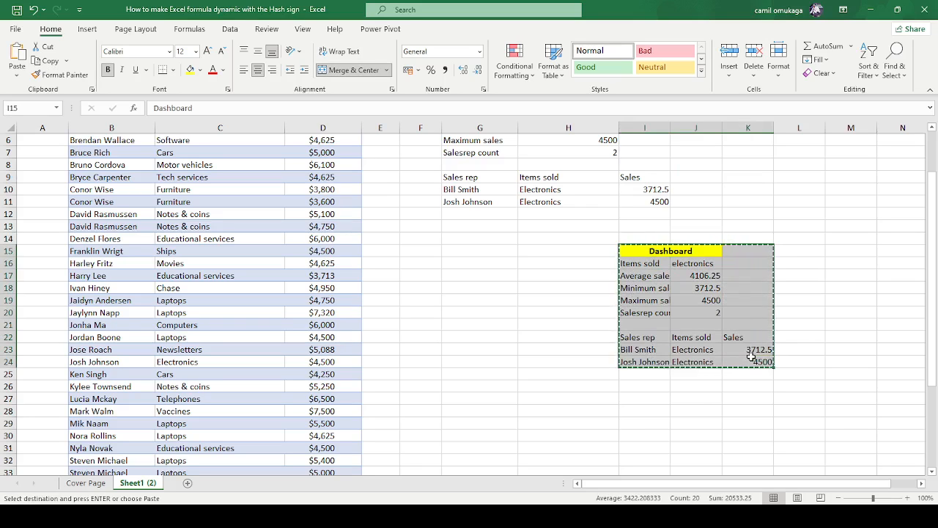
{"action": "left_click", "coordinate": [754, 58]}
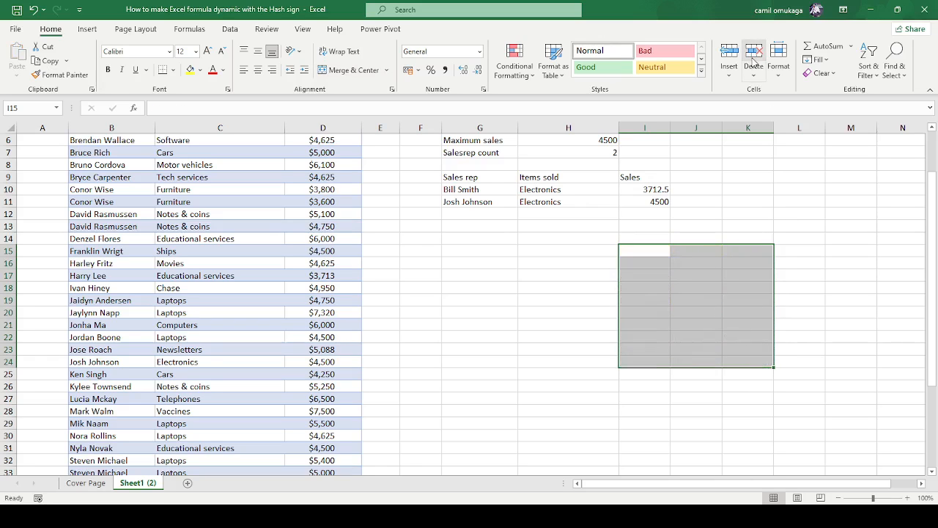
{"action": "left_click", "coordinate": [517, 312]}
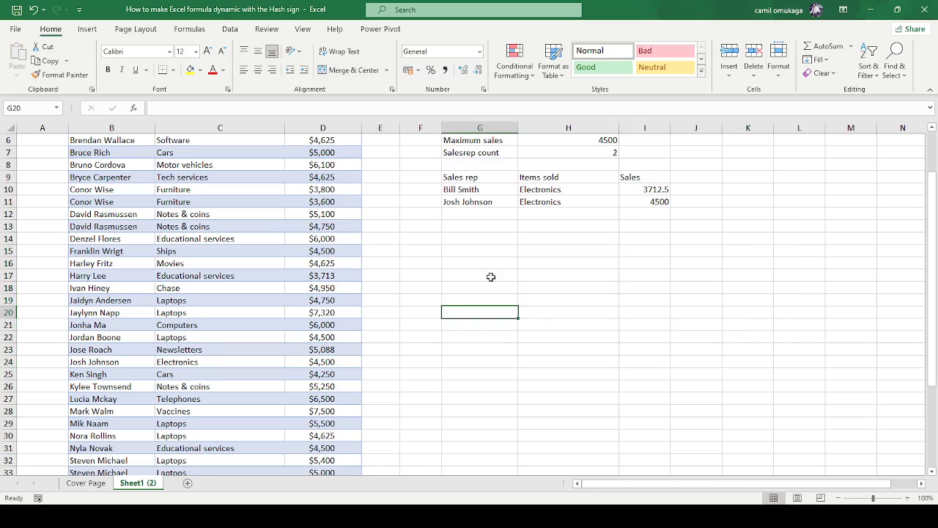
{"action": "left_click", "coordinate": [472, 239]}
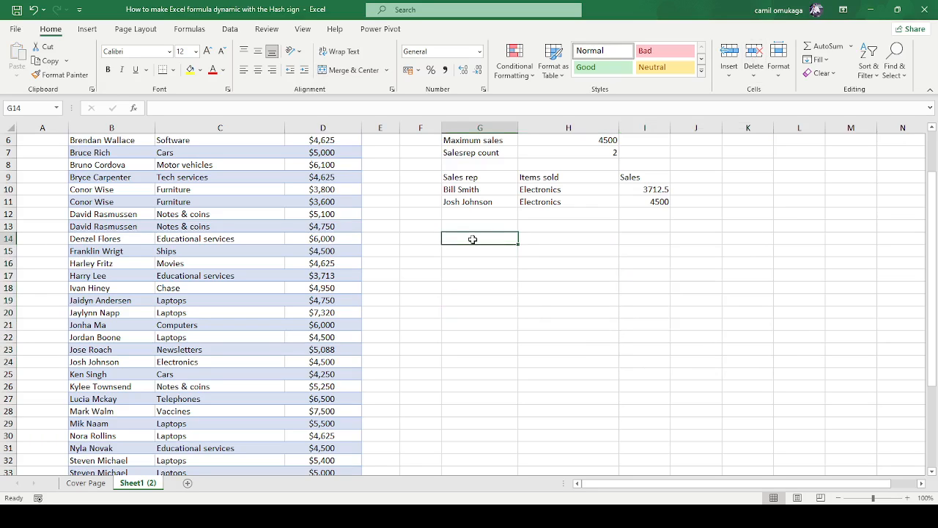
{"action": "left_click", "coordinate": [592, 242]}
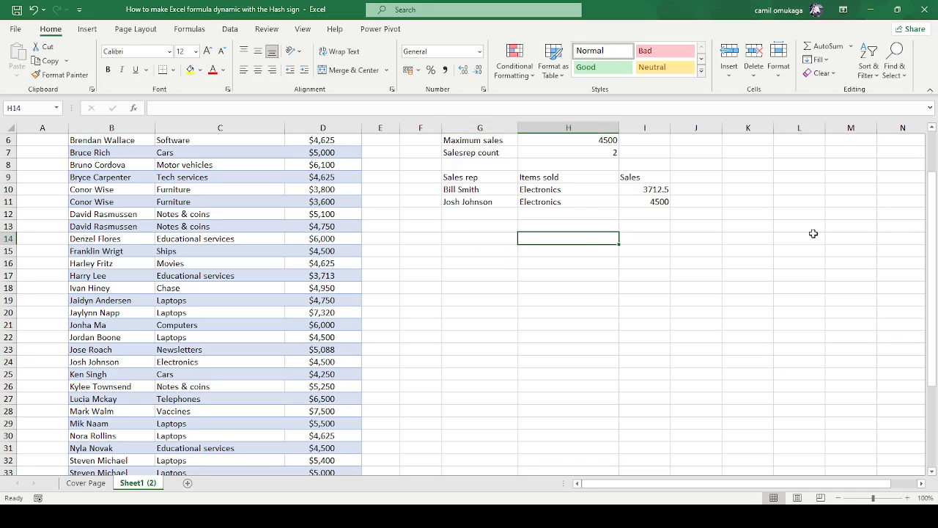
{"action": "scroll", "coordinate": [932, 239], "scroll_direction": "up", "scroll_amount": 2}
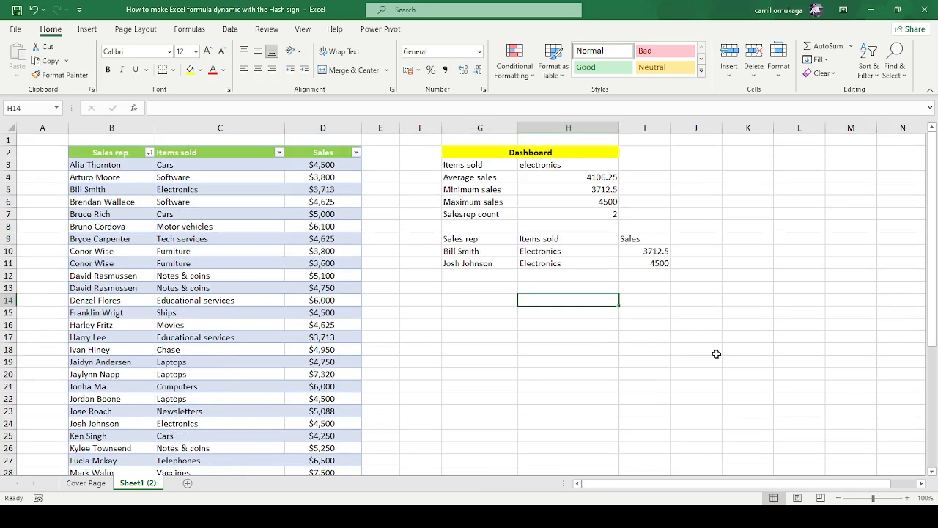
{"action": "left_click", "coordinate": [617, 340]}
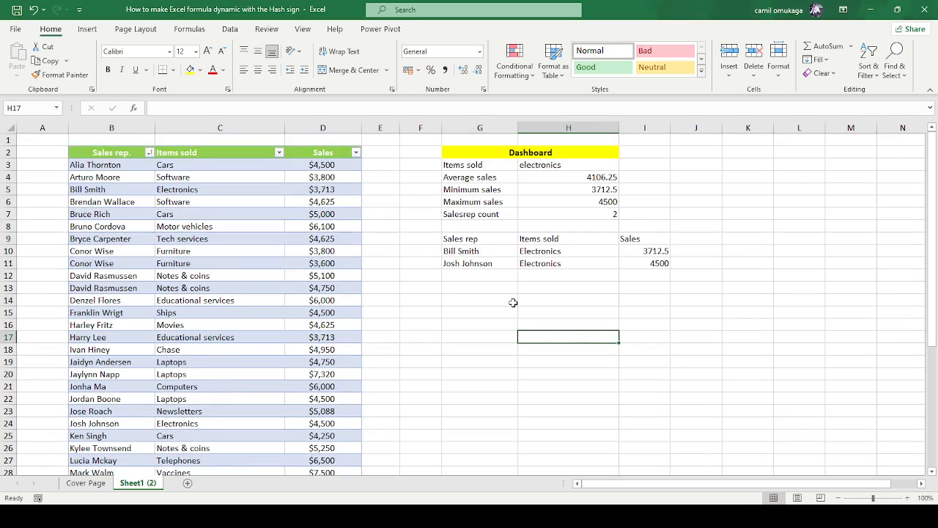
{"action": "left_click", "coordinate": [461, 301]}
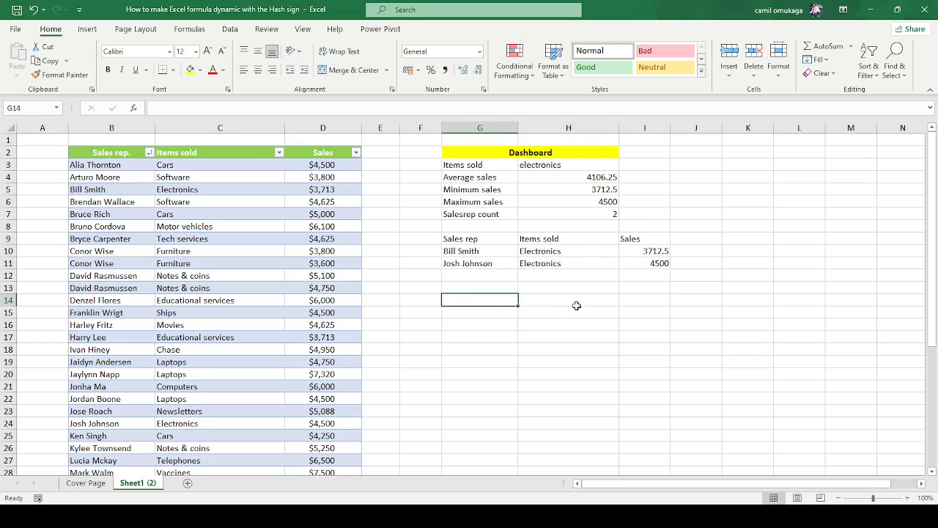
{"action": "left_click", "coordinate": [577, 306]}
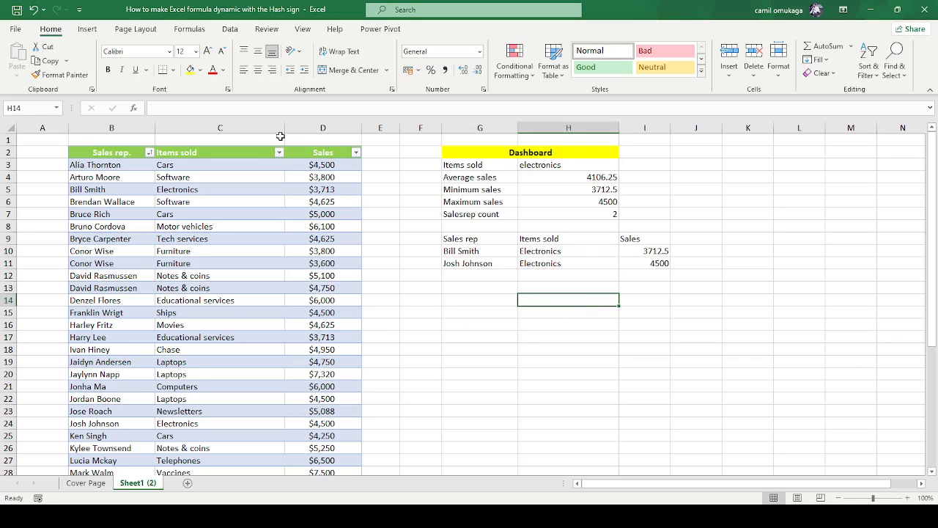
- Merge and center cells G16:I16 and enter the title "Dashboard" in them
{"action": "left_click", "coordinate": [350, 71]}
{"action": "left_click", "coordinate": [464, 321]}
{"action": "left_click_drag", "start_coordinate": [464, 321], "coordinate": [662, 326]}
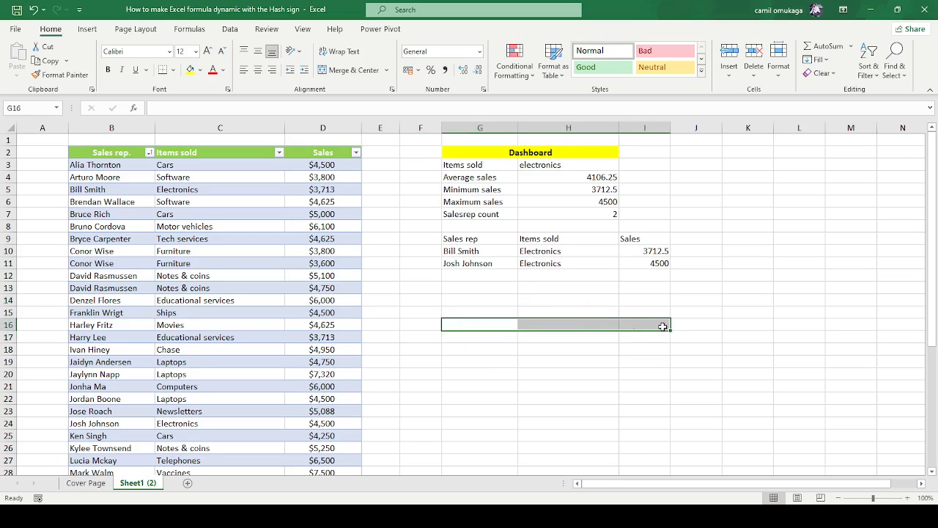
{"action": "left_click", "coordinate": [349, 70]}
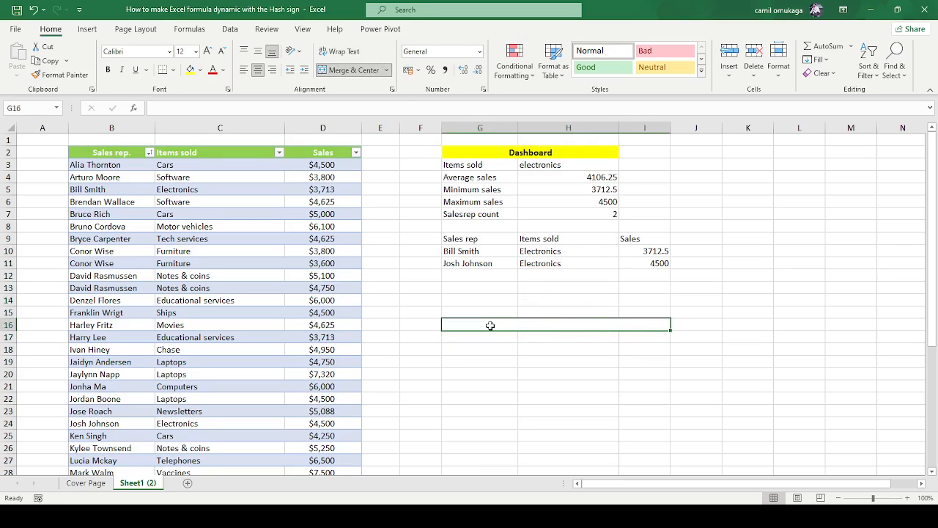
{"action": "type", "text": "Das"}
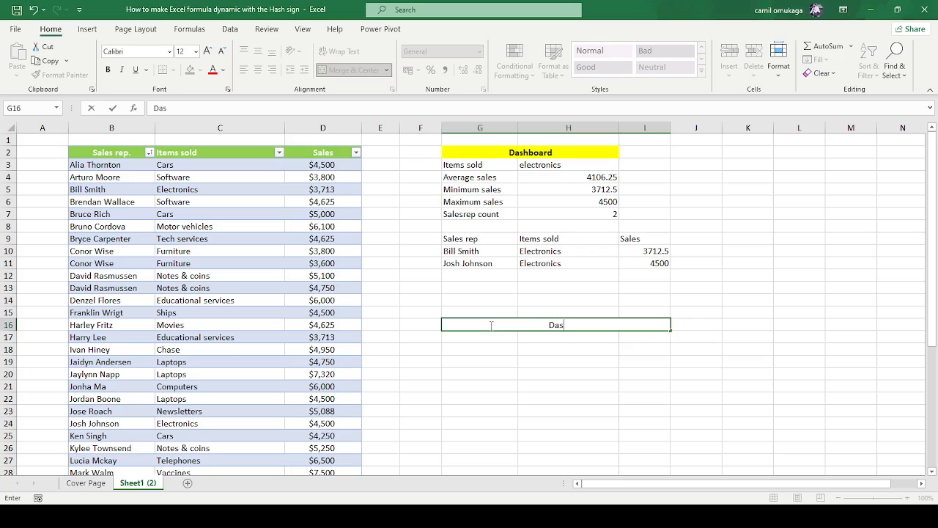
{"action": "type", "text": "hboard"}
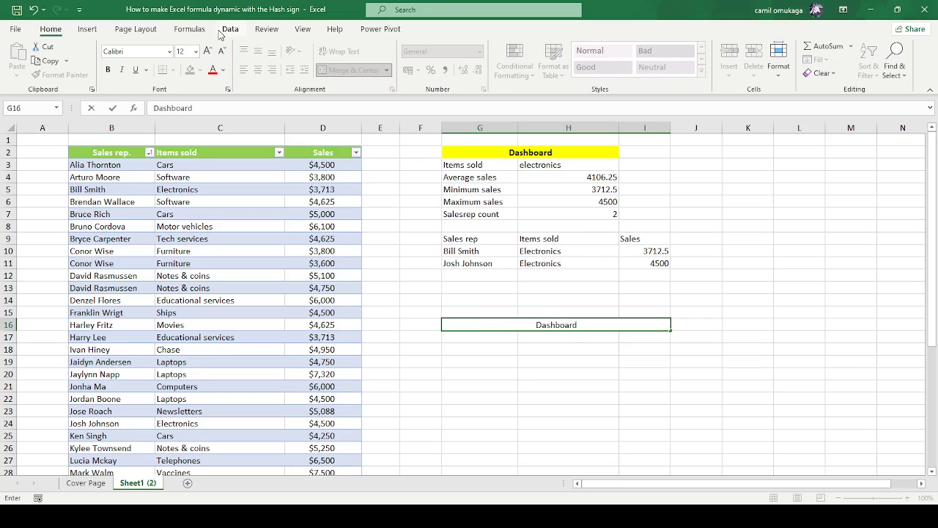
{"action": "left_click", "coordinate": [705, 398]}
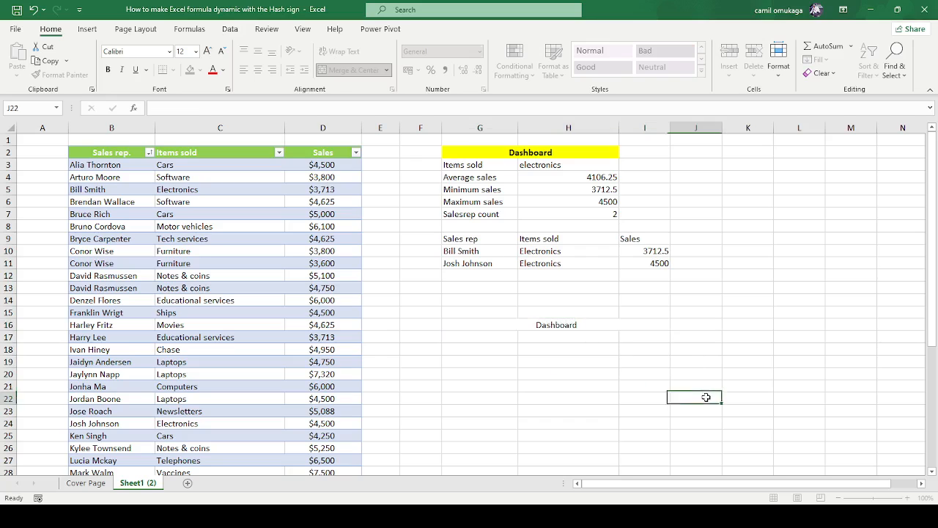
- Fill the merged Dashboard title cell in G16:I16 with light orange
{"action": "left_click", "coordinate": [595, 327]}
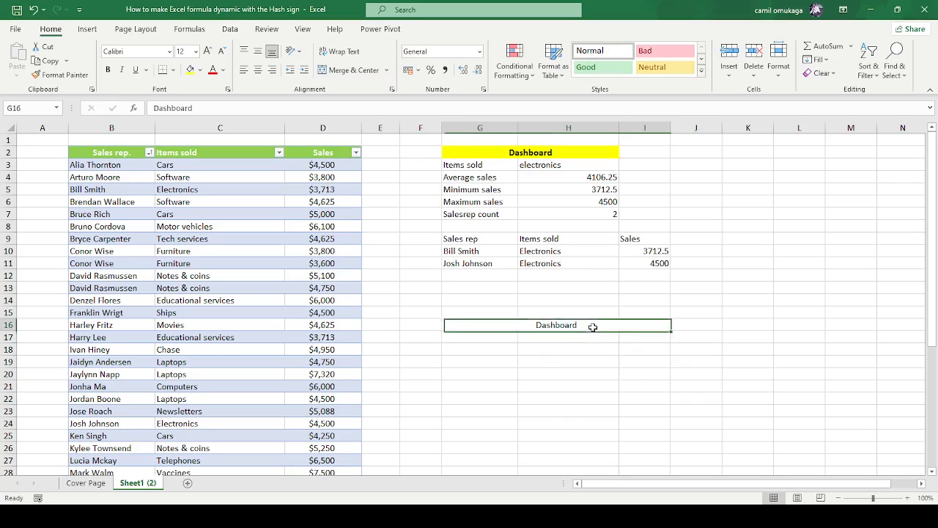
{"action": "left_click", "coordinate": [200, 71]}
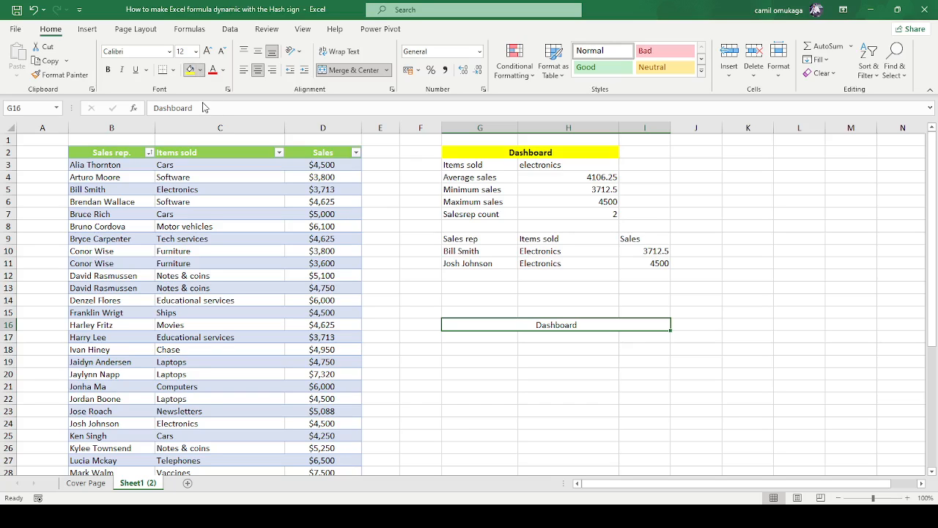
{"action": "left_click", "coordinate": [241, 137]}
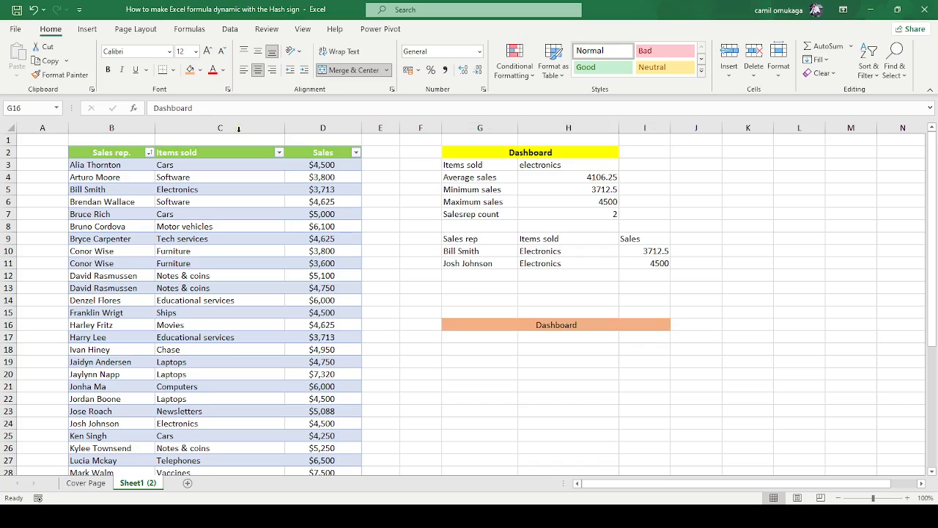
{"action": "left_click", "coordinate": [764, 326]}
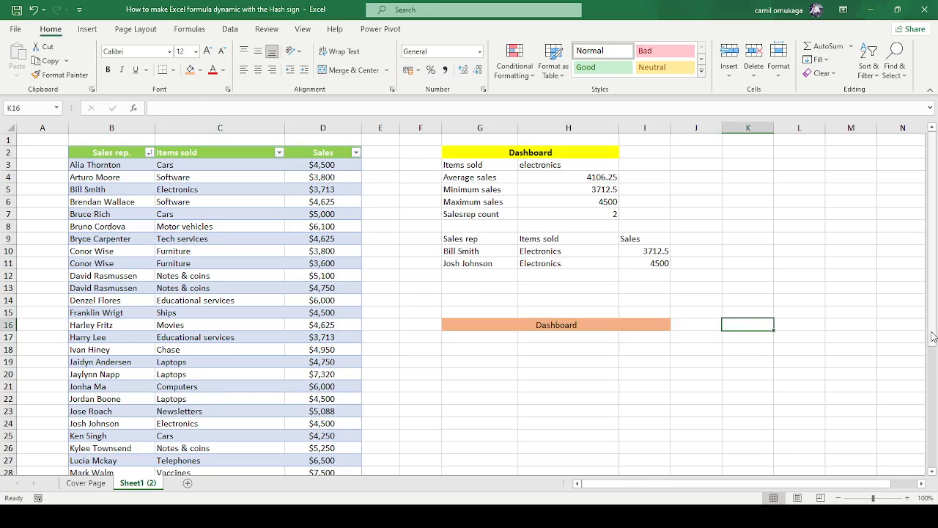
{"action": "left_click_drag", "start_coordinate": [932, 338], "coordinate": [934, 318]}
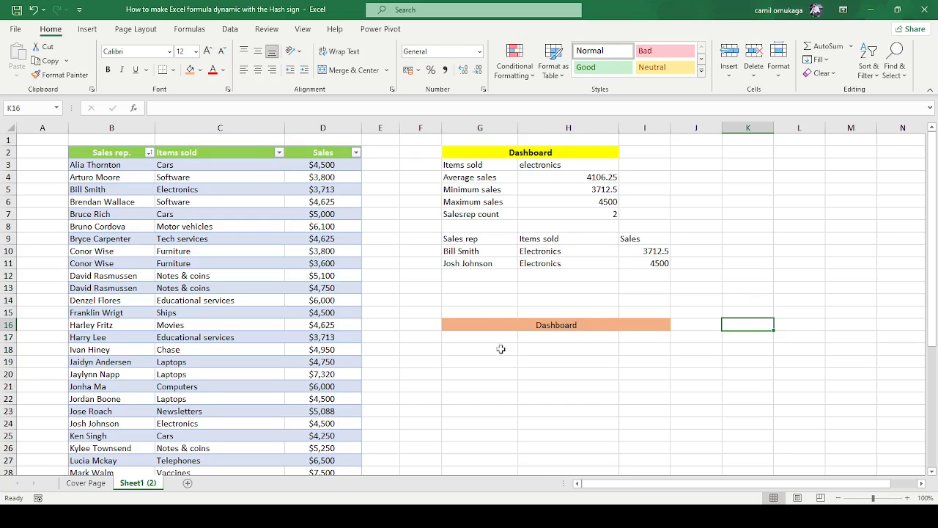
- Enter the labels "Items sold" in G17 and "Average sales" in G18 under the orange Dashboard title
{"action": "left_click", "coordinate": [469, 341]}
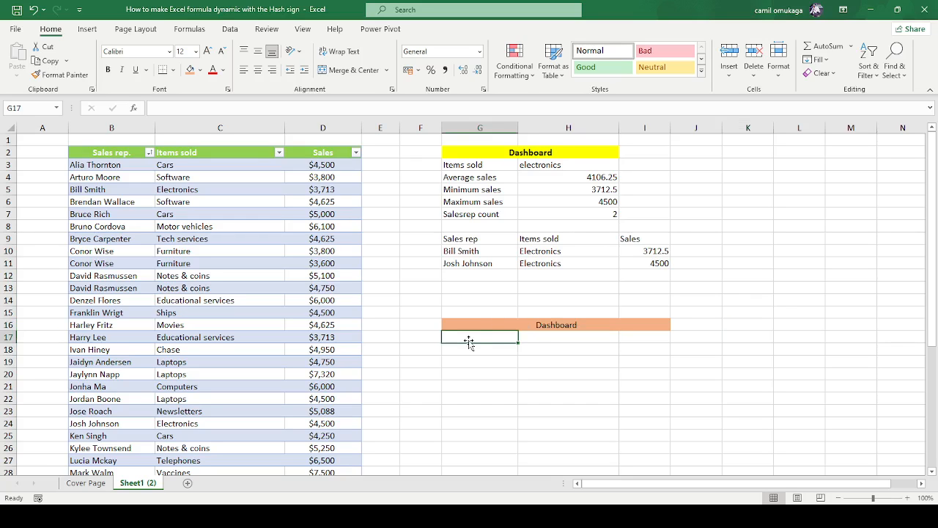
{"action": "type", "text": "Items"}
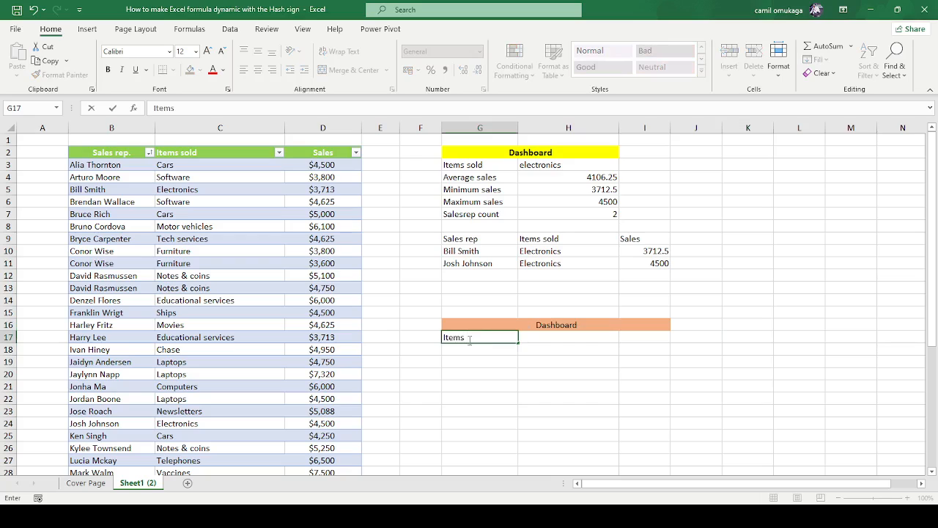
{"action": "type", "text": "old"}
{"action": "left_click", "coordinate": [475, 348]}
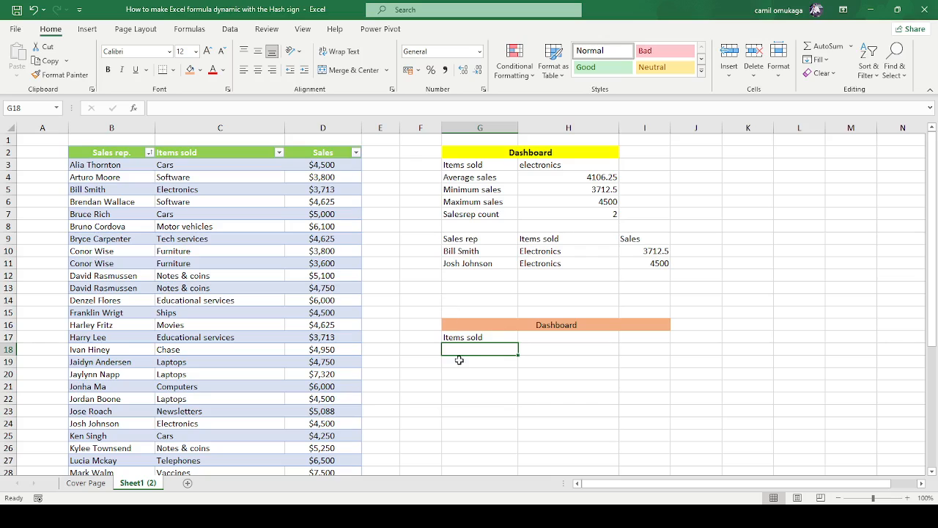
{"action": "type", "text": "Av"}
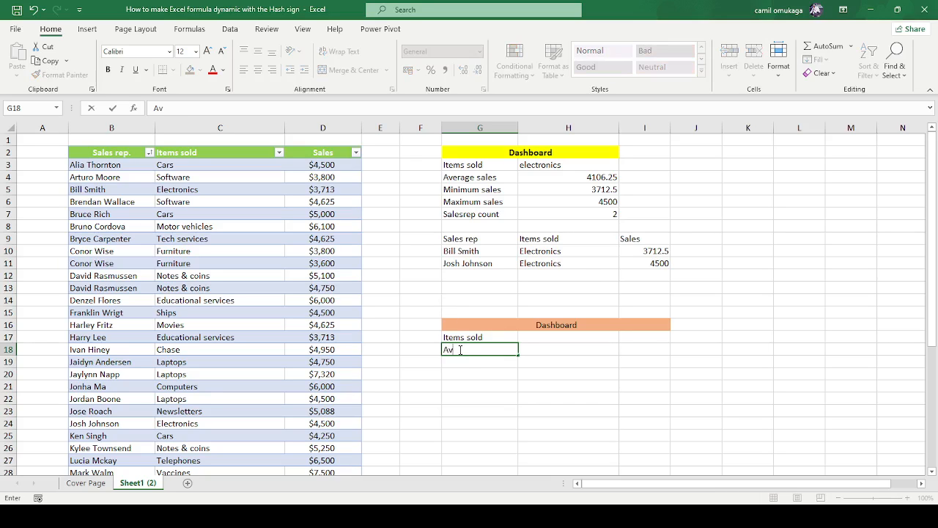
{"action": "type", "text": "erage sales"}
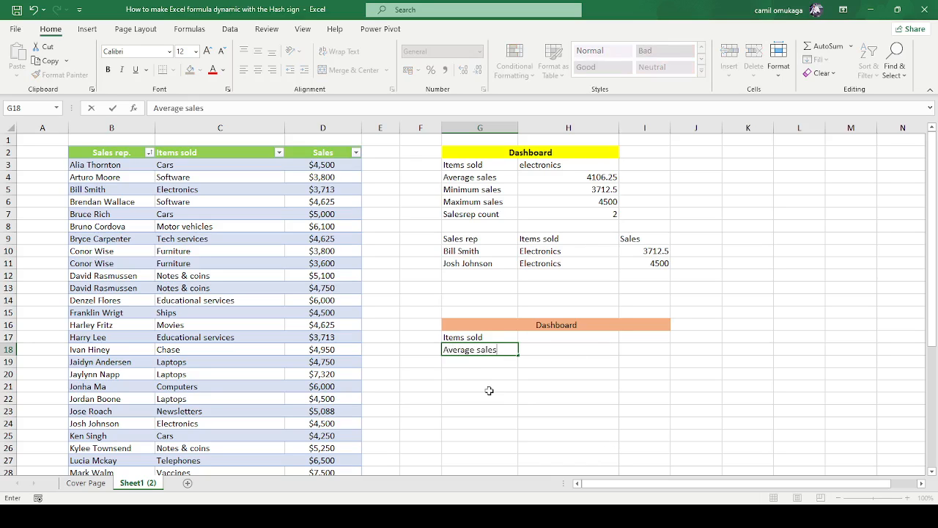
- Add the labels "Minimum sales" in G19 and "Maximum sales" in G20 of the new dashboard
{"action": "left_click", "coordinate": [460, 359]}
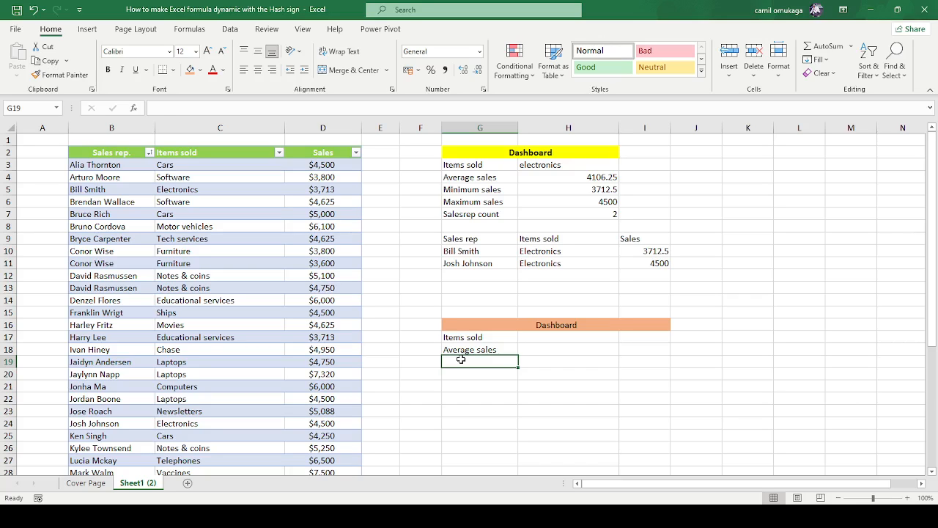
{"action": "type", "text": "Minimu"}
{"action": "key", "text": "BackSpace"}
{"action": "key", "text": "BackSpace"}
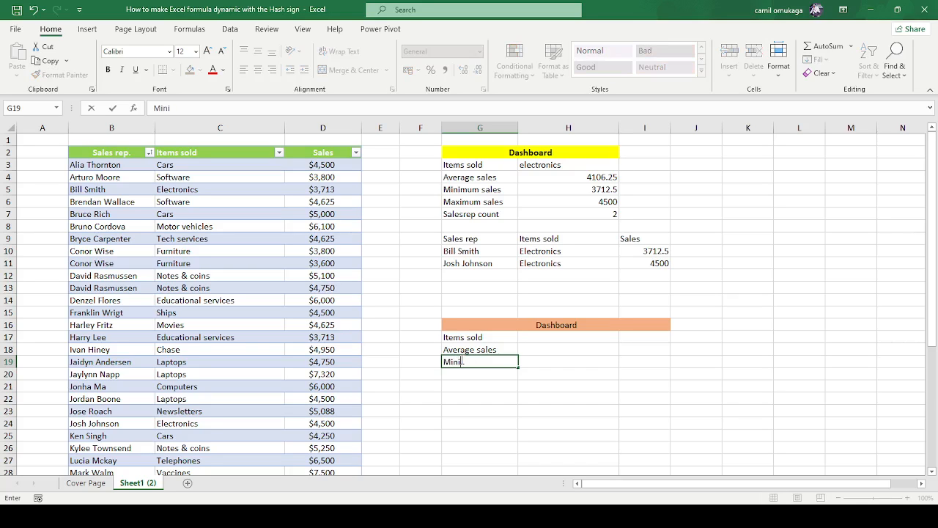
{"action": "type", "text": "mum sales"}
{"action": "key", "text": "Return"}
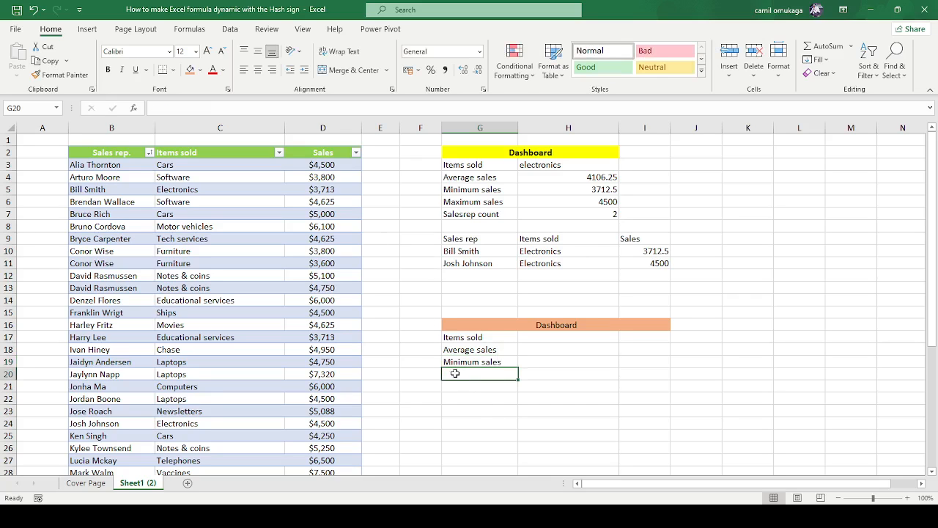
{"action": "type", "text": "Maximu"}
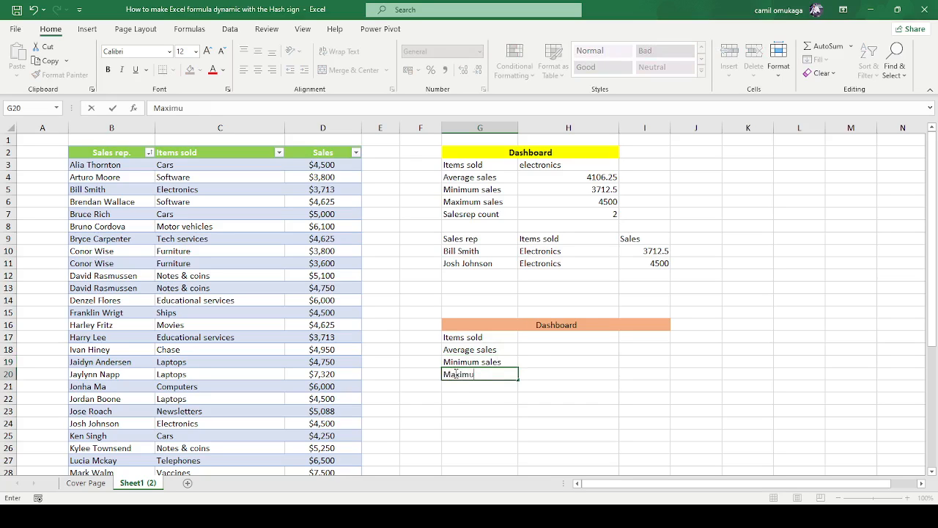
{"action": "type", "text": "m sales"}
- Enter the label "Salesrep count" in G21 as the last row of the new dashboard
{"action": "left_click", "coordinate": [458, 386]}
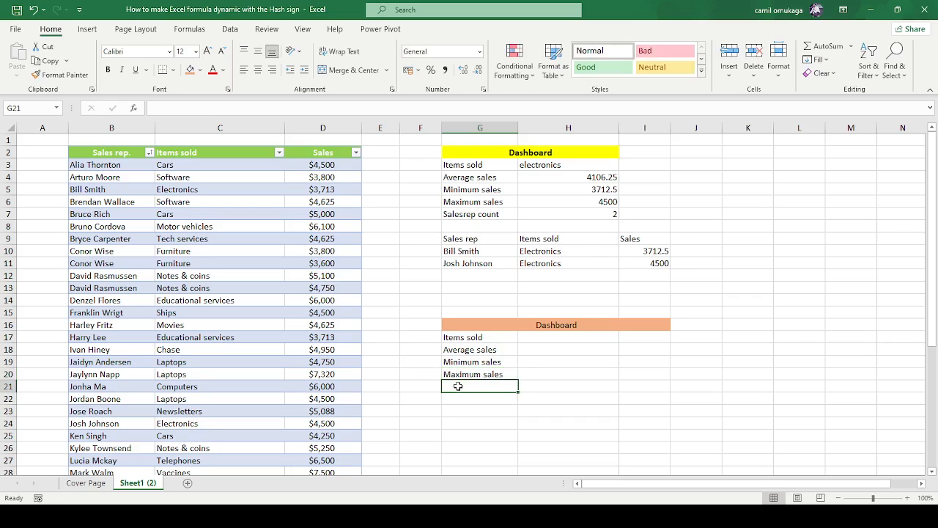
{"action": "type", "text": "Sales"}
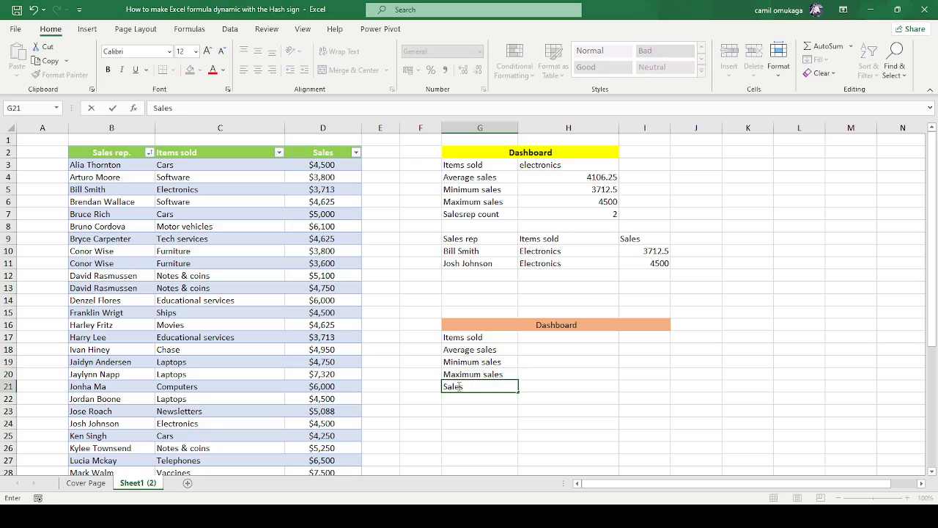
{"action": "type", "text": "rep count"}
{"action": "left_click", "coordinate": [662, 379]}
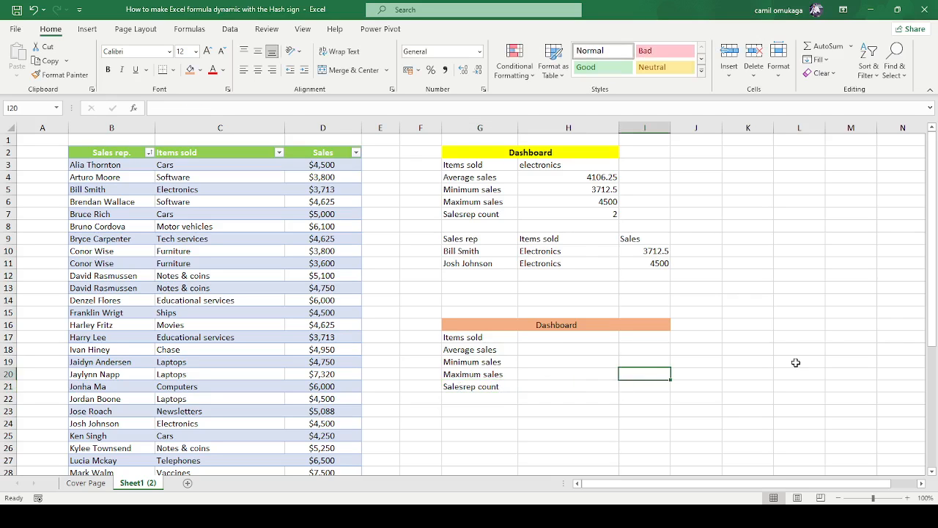
{"action": "mouse_move", "coordinate": [931, 331]}
{"action": "left_mouse_down"}
{"action": "mouse_move", "coordinate": [933, 342]}
{"action": "mouse_move", "coordinate": [936, 325]}
{"action": "left_mouse_up"}
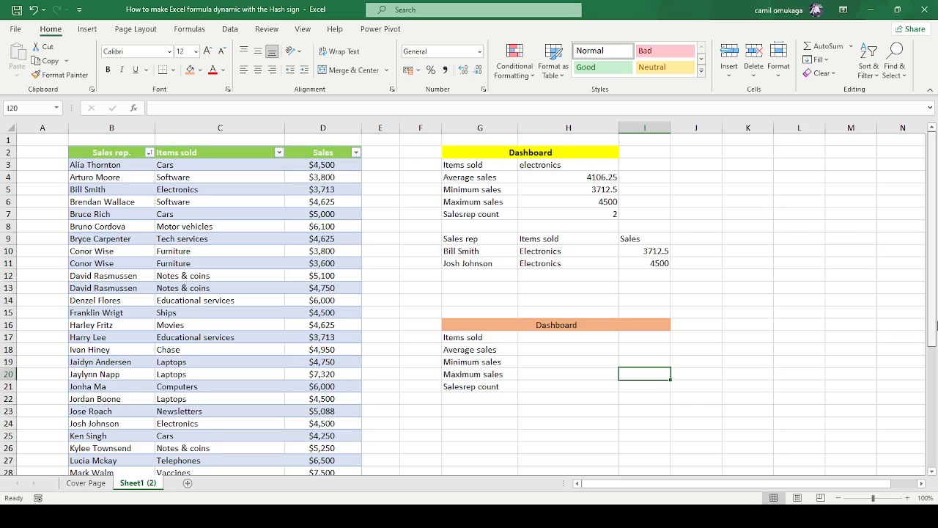
{"action": "left_click_drag", "start_coordinate": [936, 325], "coordinate": [932, 244]}
{"action": "left_click_drag", "start_coordinate": [931, 330], "coordinate": [930, 305]}
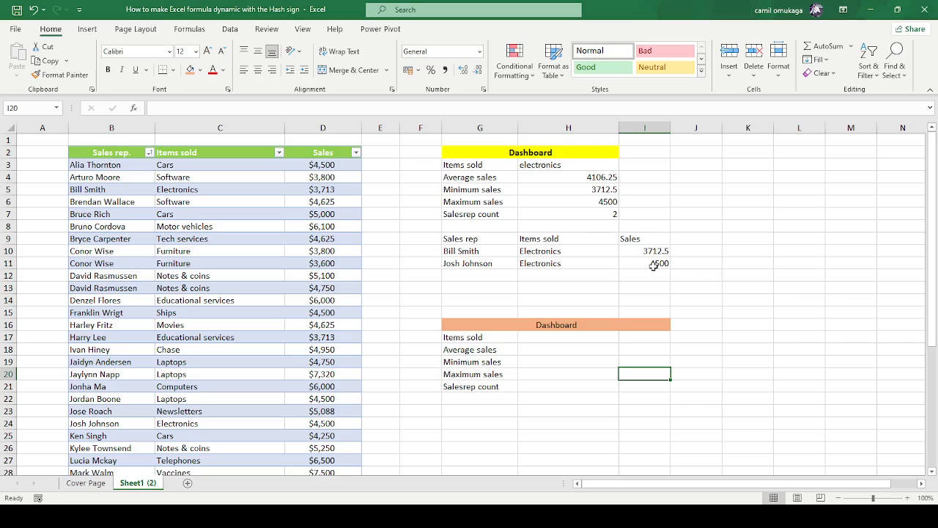
- Enter "Cars" in H17 as the new dashboard's items sold criterion
{"action": "left_click", "coordinate": [532, 336]}
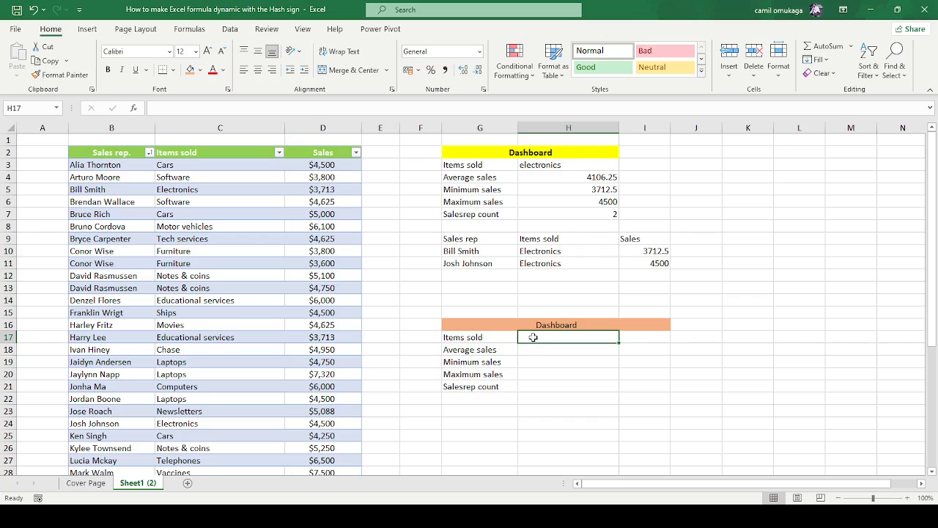
{"action": "double_click", "coordinate": [534, 337]}
{"action": "type", "text": "Cars"}
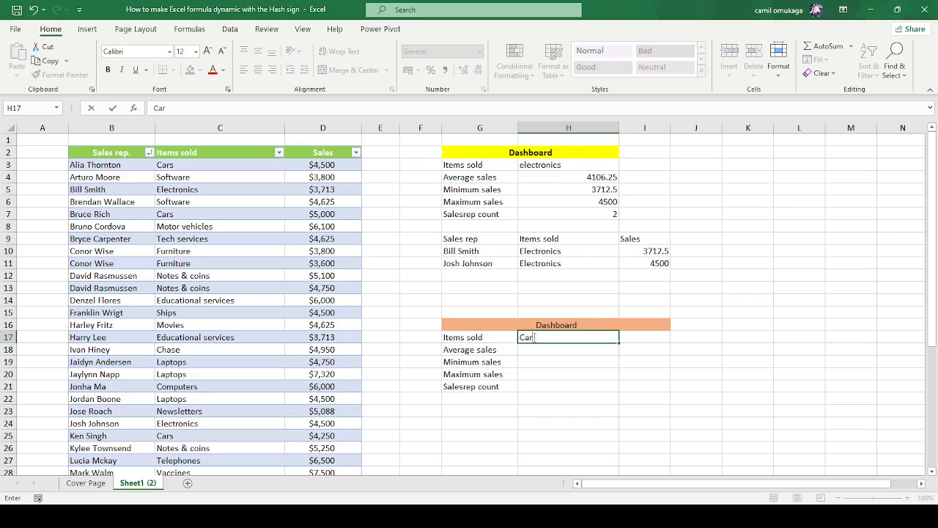
{"action": "left_click", "coordinate": [694, 336]}
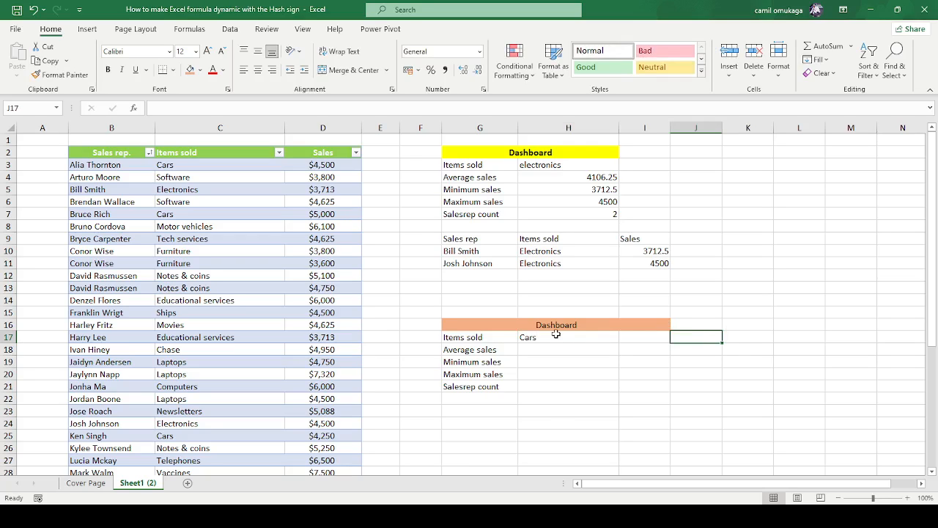
- Enter the list headers "Sales rep", "Items sold" and "Sales" in G23, H23 and I23 below the new dashboard
{"action": "left_click_drag", "start_coordinate": [935, 337], "coordinate": [935, 372]}
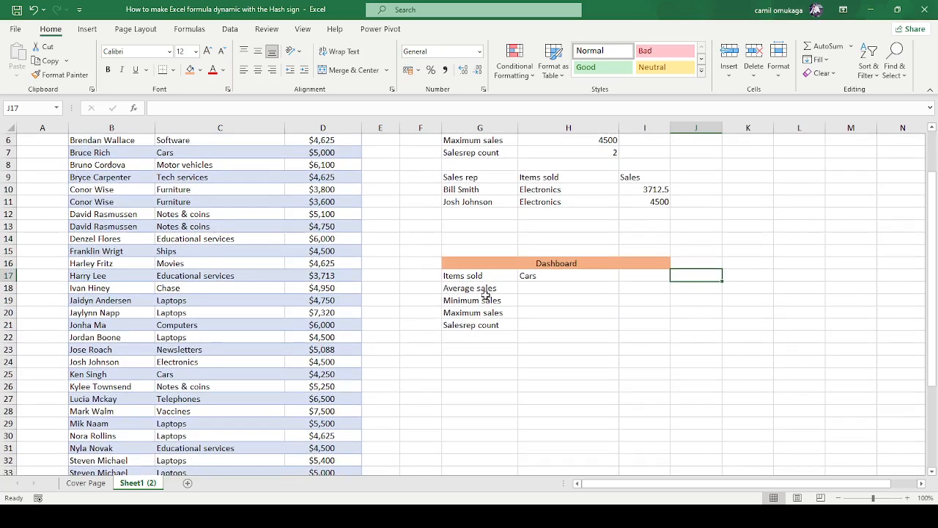
{"action": "left_click", "coordinate": [479, 348]}
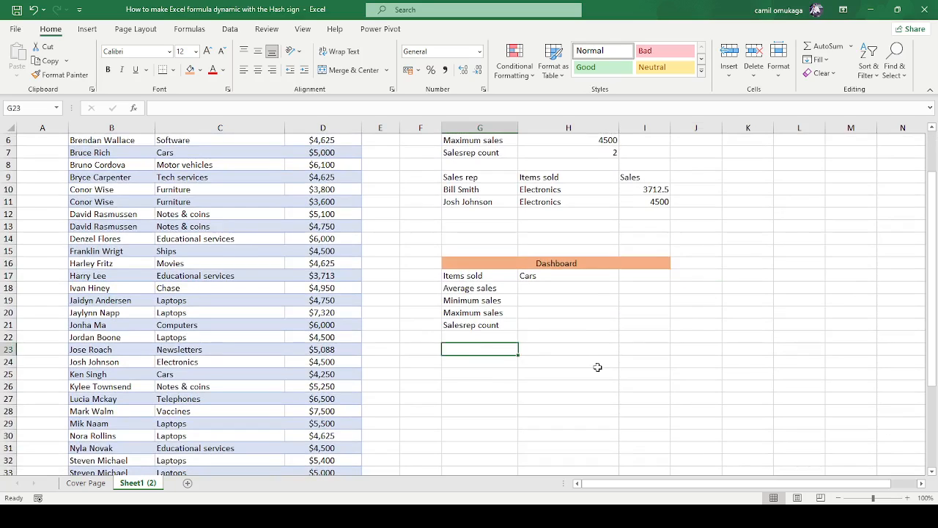
{"action": "type", "text": "Sales"}
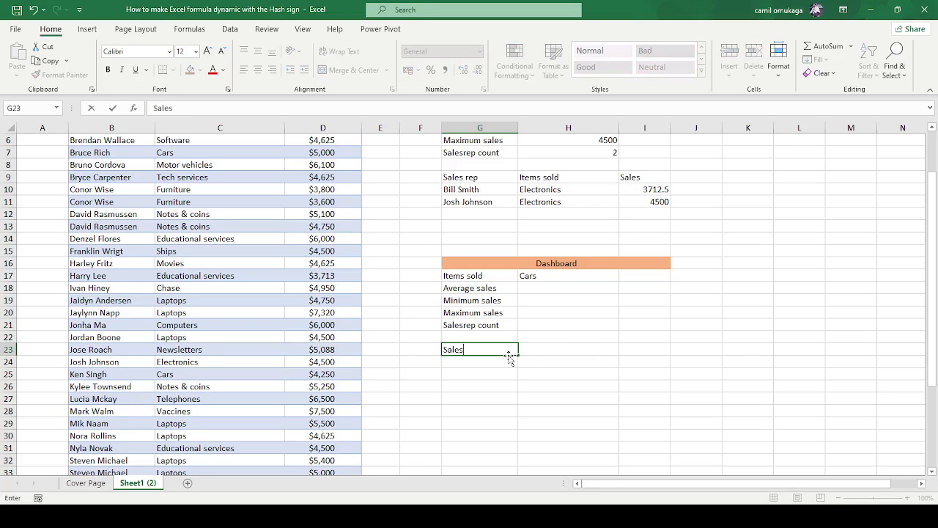
{"action": "type", "text": " rep"}
{"action": "left_click", "coordinate": [541, 353]}
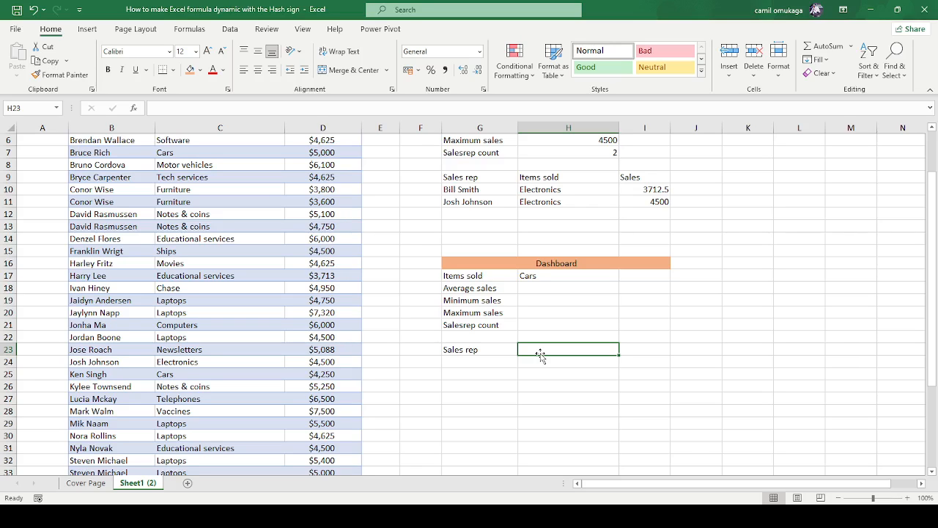
{"action": "type", "text": "Items"}
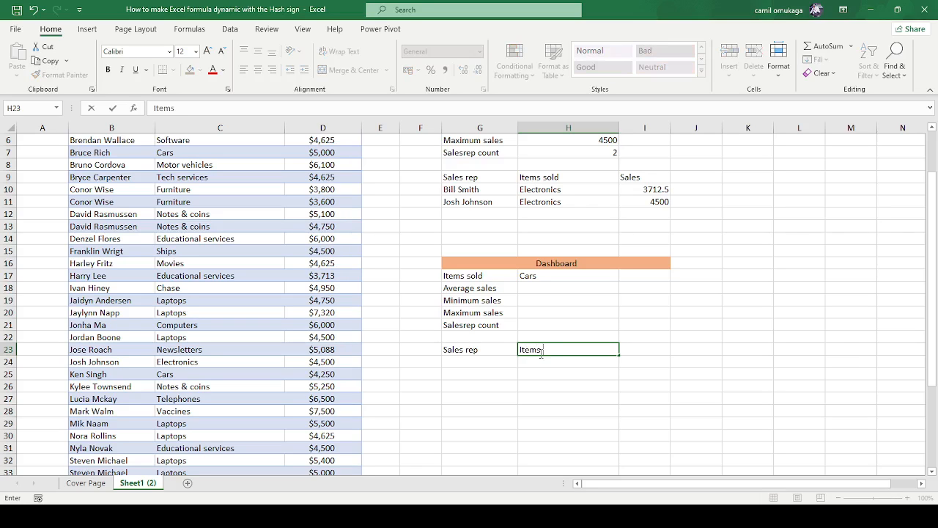
{"action": "type", "text": " sold"}
{"action": "left_click", "coordinate": [647, 354]}
{"action": "type", "text": "S"}
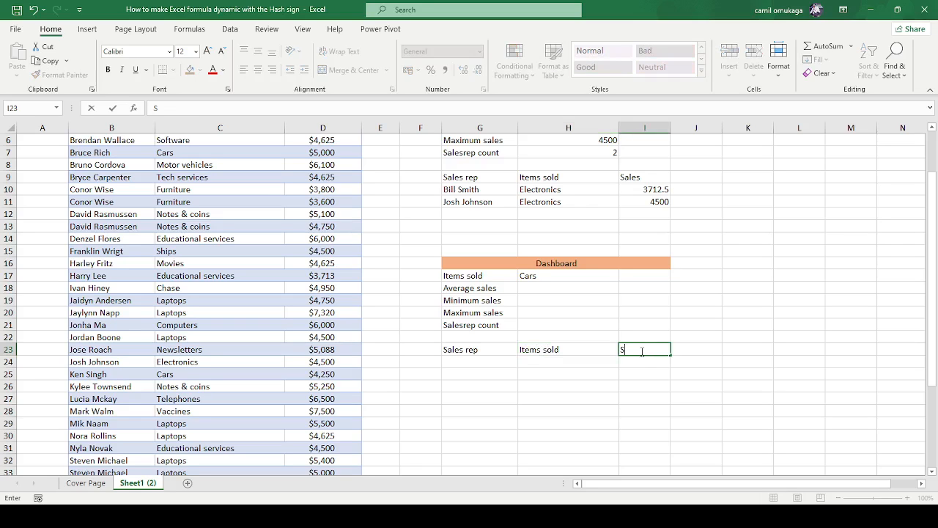
{"action": "type", "text": "ales"}
{"action": "left_click", "coordinate": [449, 360]}
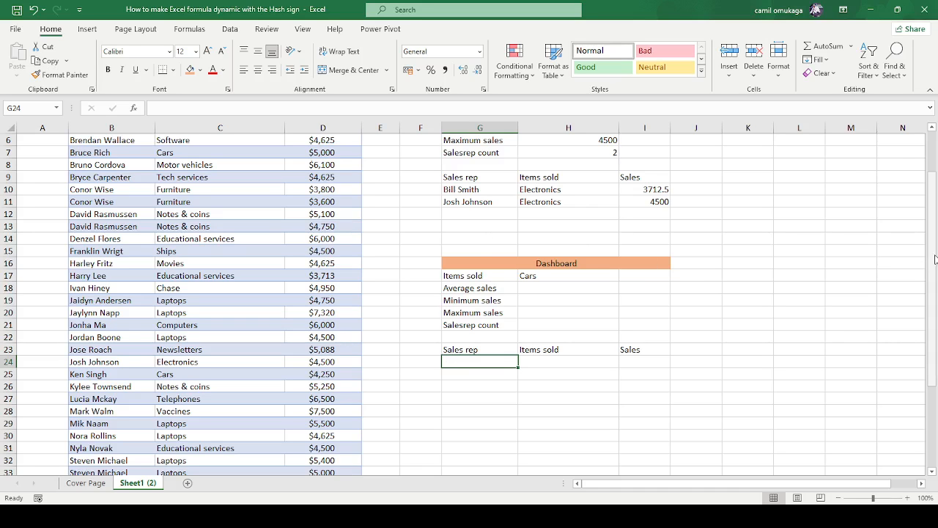
- Examine the FILTER formula behind the first dashboard's sales rep list at H10
{"action": "scroll", "coordinate": [934, 250], "scroll_direction": "up", "scroll_amount": 2}
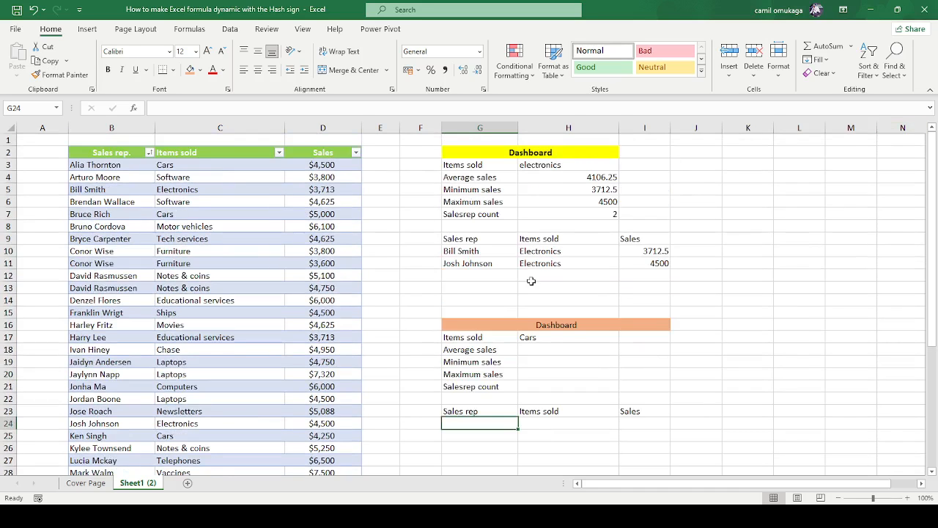
{"action": "left_click", "coordinate": [538, 249]}
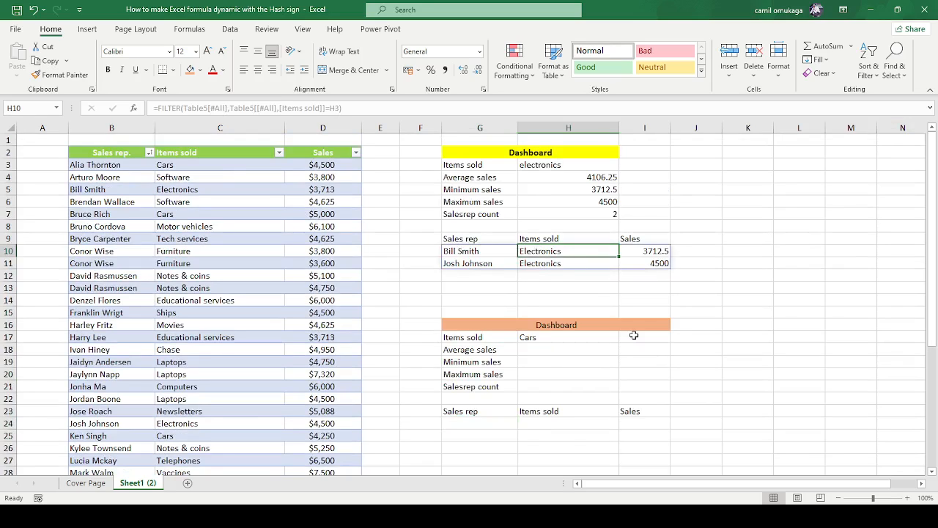
{"action": "left_click_drag", "start_coordinate": [934, 289], "coordinate": [917, 234]}
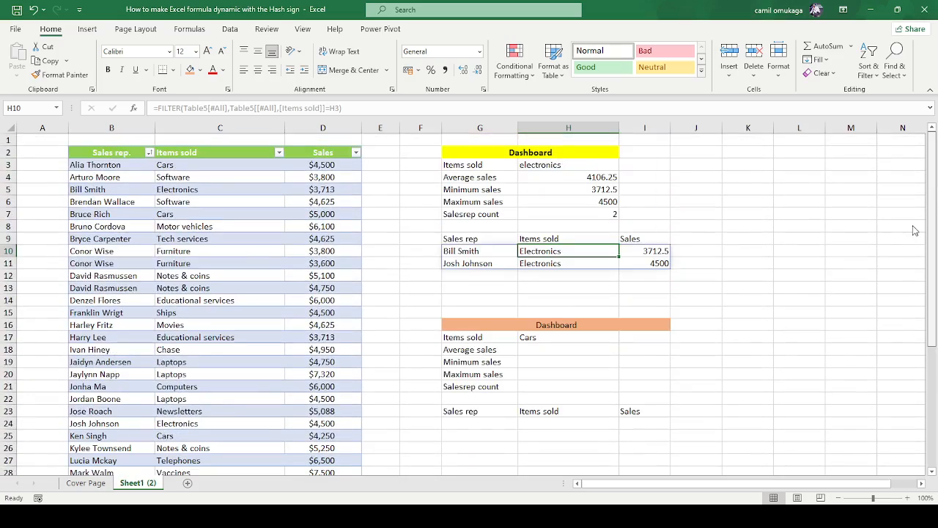
{"action": "left_click_drag", "start_coordinate": [930, 296], "coordinate": [913, 219]}
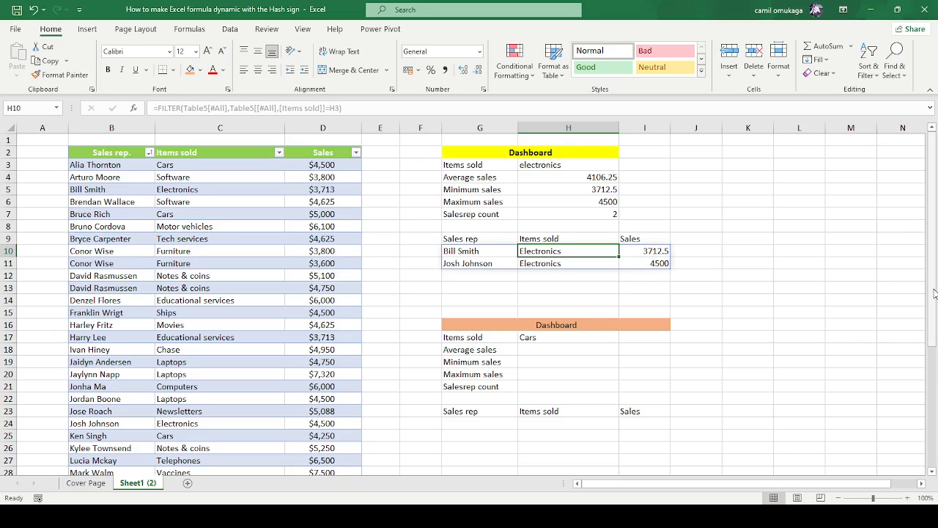
- Start a FILTER formula in G24, directly below the new dashboard's "Sales rep" header
{"action": "left_click_drag", "start_coordinate": [935, 296], "coordinate": [936, 348]}
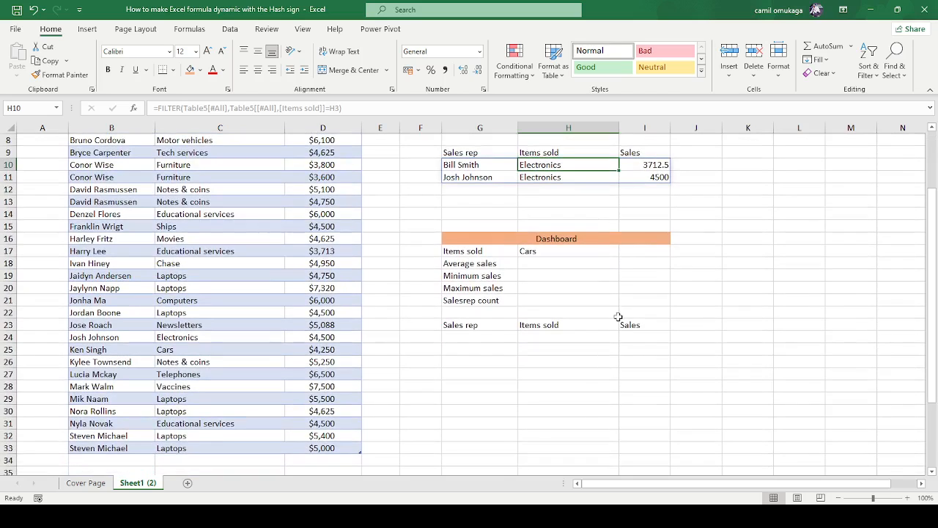
{"action": "left_click", "coordinate": [453, 336]}
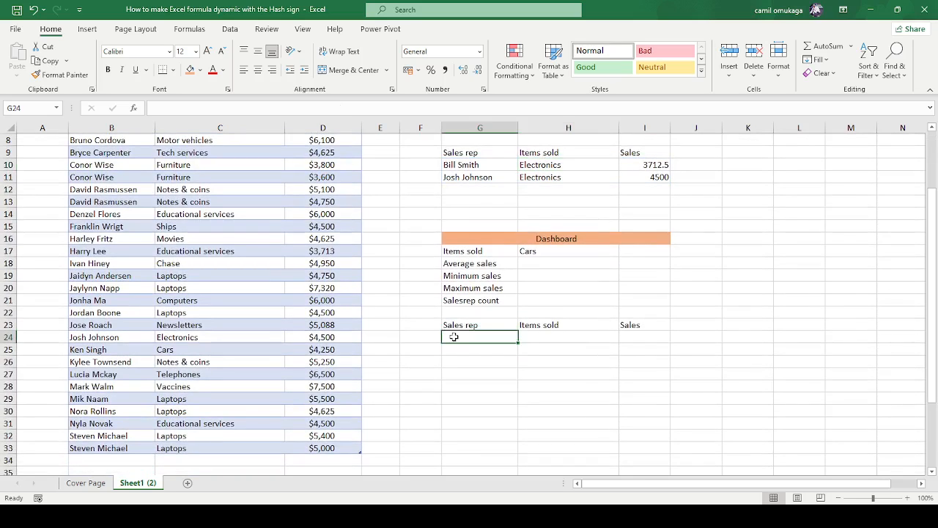
{"action": "type", "text": "="}
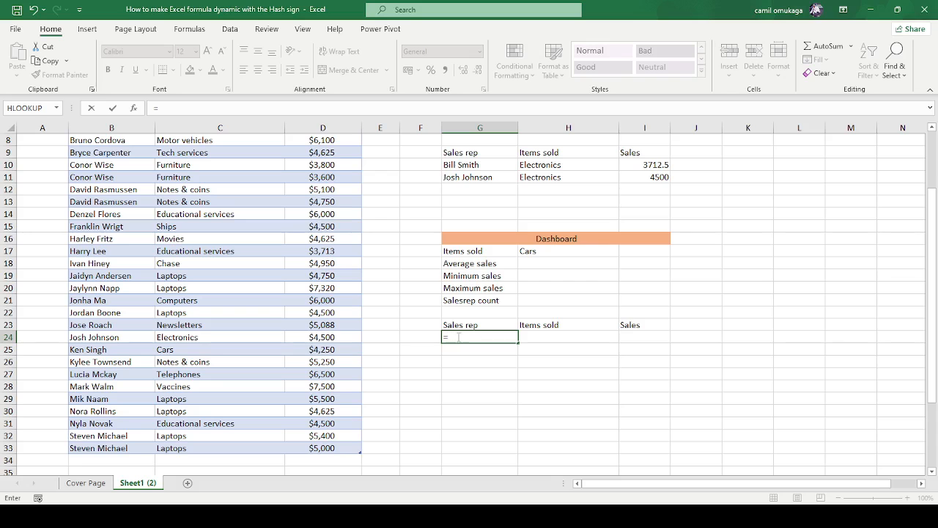
{"action": "left_click_drag", "start_coordinate": [935, 279], "coordinate": [935, 255]}
{"action": "scroll", "coordinate": [935, 255], "scroll_direction": "down", "scroll_amount": 2}
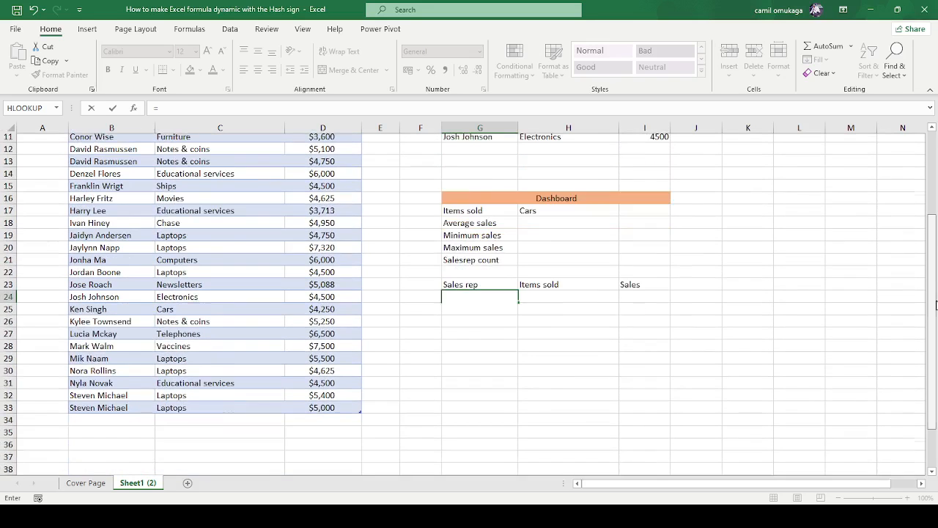
{"action": "left_click", "coordinate": [455, 298]}
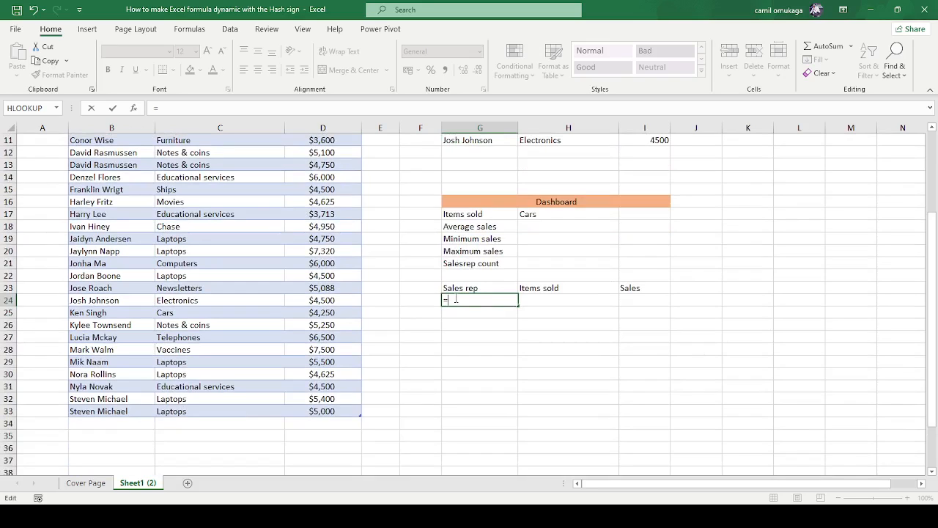
{"action": "type", "text": "fikl"}
{"action": "key", "text": "BackSpace"}
{"action": "key", "text": "BackSpace"}
{"action": "type", "text": "l"}
{"action": "key", "text": "Tab"}
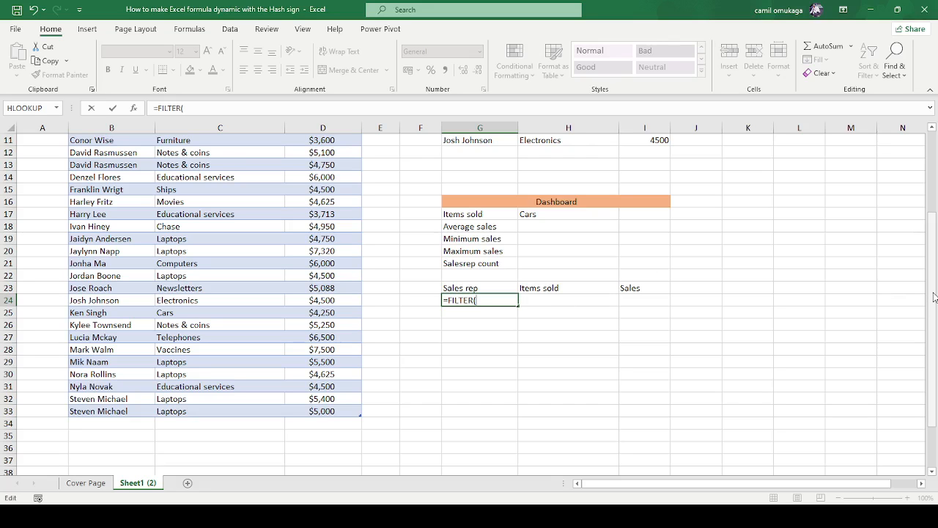
- Set the FILTER formula's array to the entire sales table including its headers, Table5[#All]
{"action": "left_click_drag", "start_coordinate": [934, 296], "coordinate": [925, 185]}
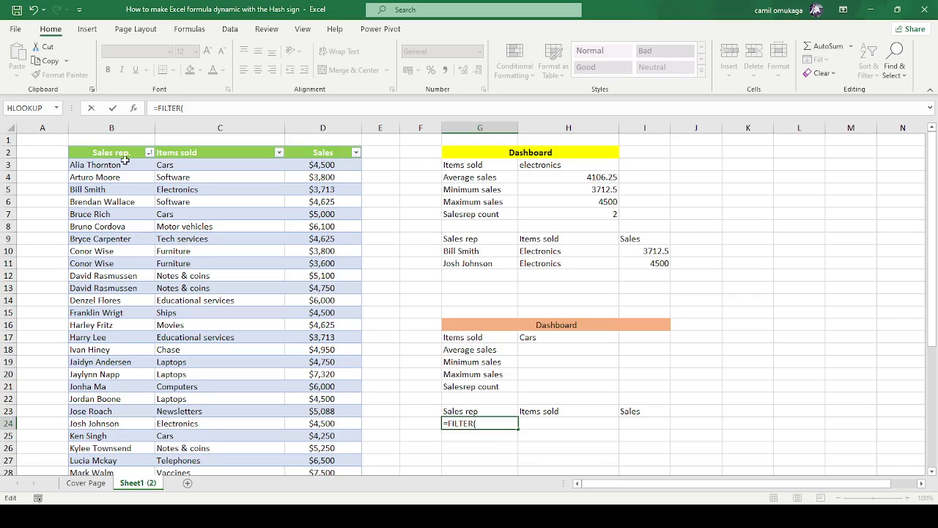
{"action": "left_click", "coordinate": [90, 153]}
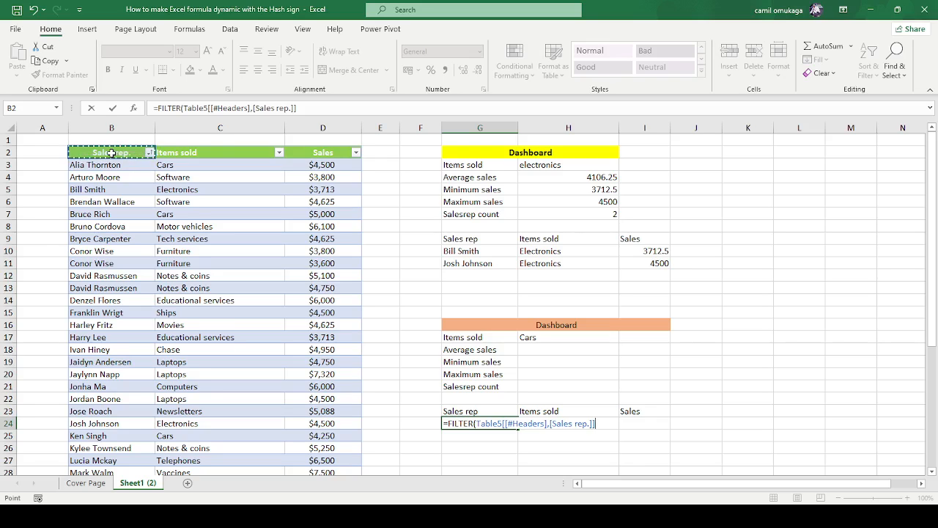
{"action": "key", "text": "shift+Right"}
{"action": "key", "text": "shift+Right"}
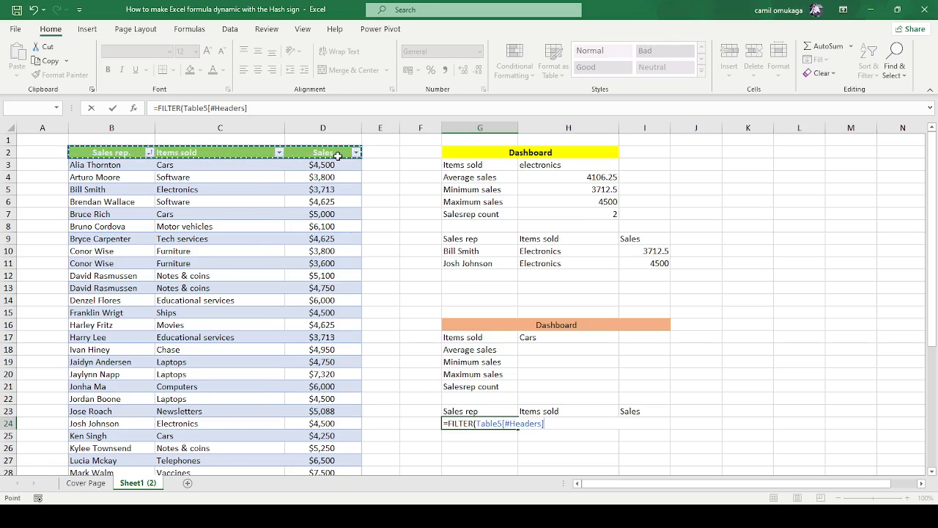
{"action": "key", "text": "ctrl+a"}
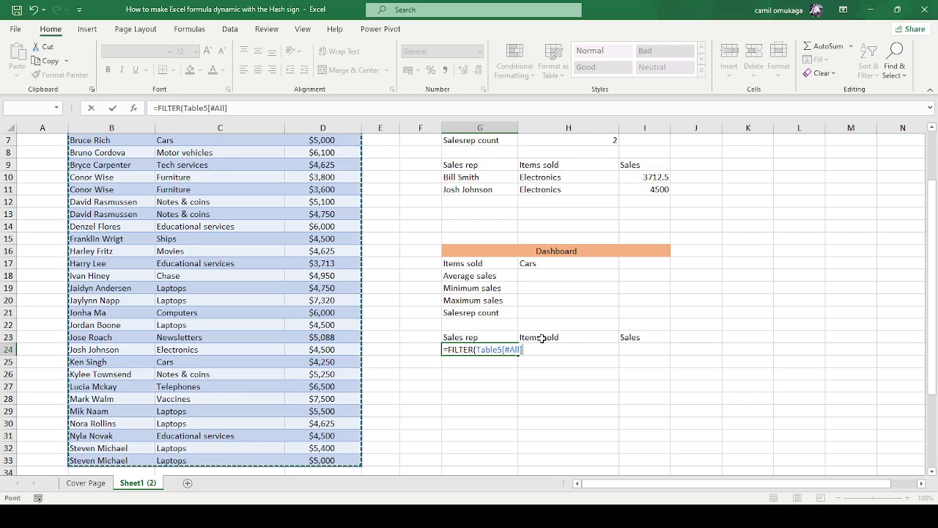
{"action": "type", "text": ","}
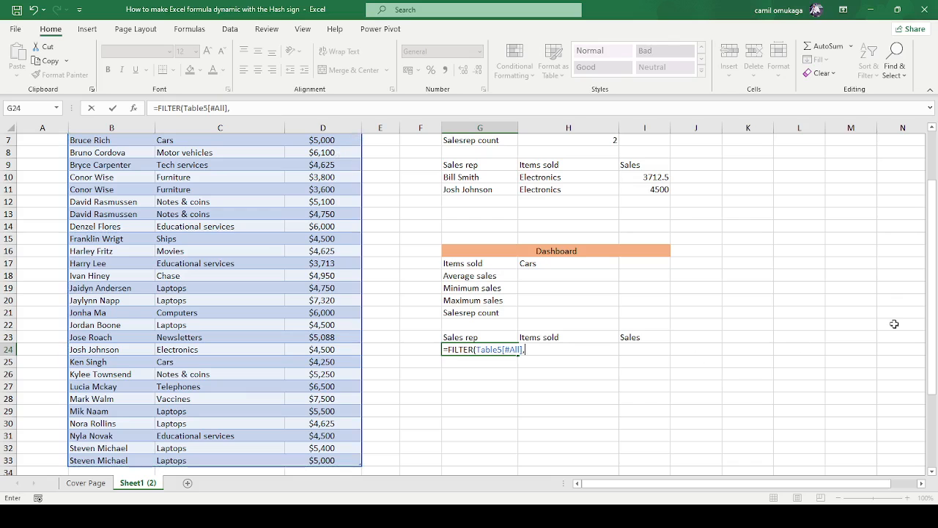
- Complete the FILTER formula with the condition Table5[[#All],[Items sold]]=H17 and commit it
{"action": "left_click_drag", "start_coordinate": [930, 336], "coordinate": [931, 222]}
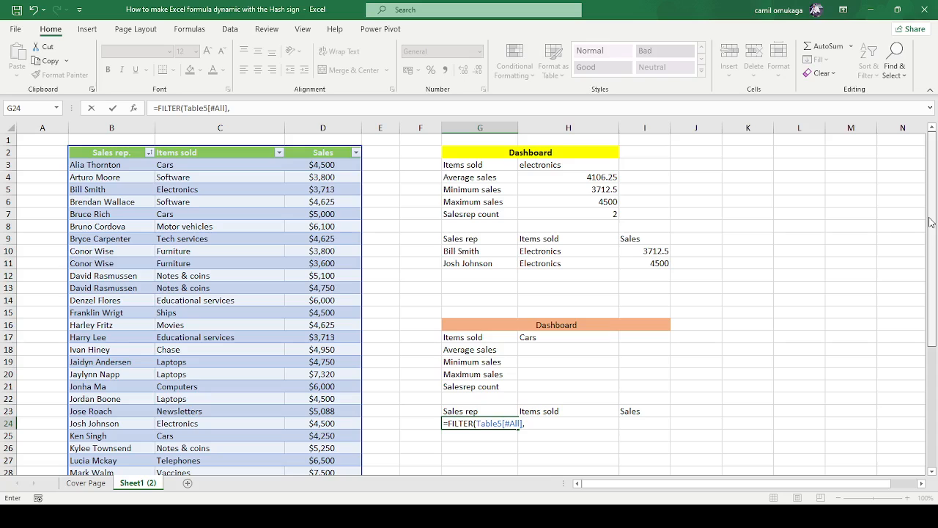
{"action": "left_click", "coordinate": [198, 153]}
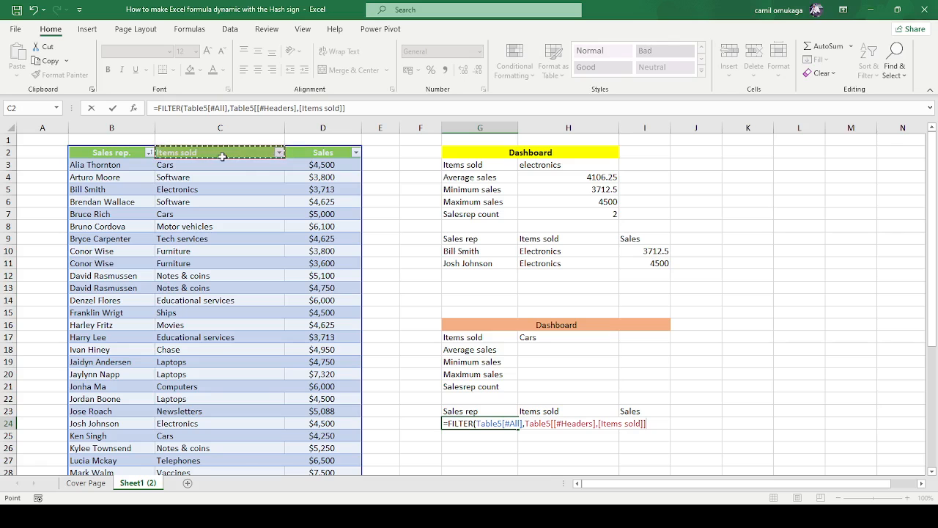
{"action": "left_click", "coordinate": [222, 157]}
{"action": "scroll", "coordinate": [222, 157], "scroll_direction": "down", "scroll_amount": 2}
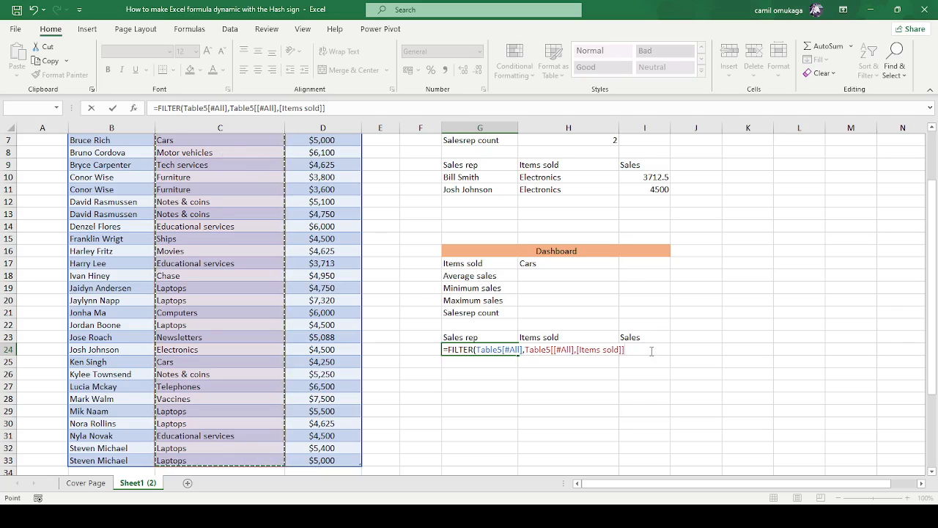
{"action": "type", "text": "="}
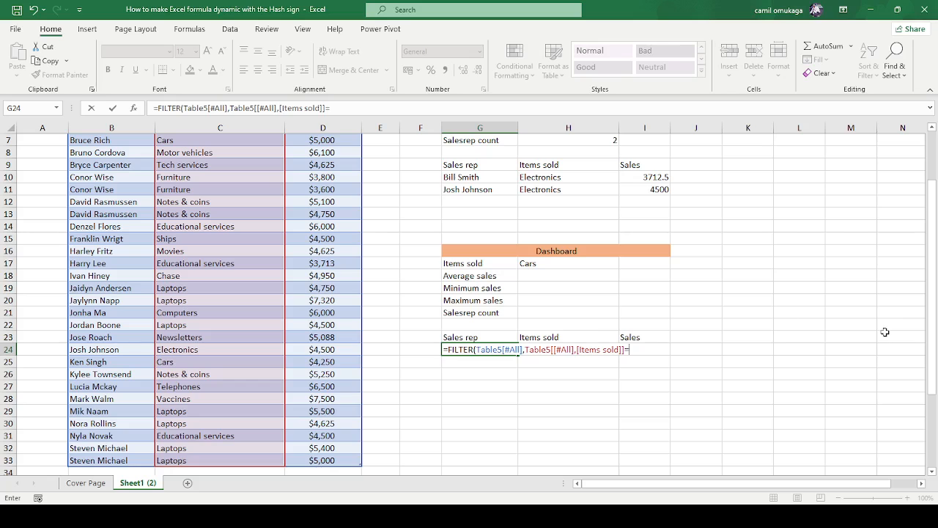
{"action": "scroll", "coordinate": [933, 293], "scroll_direction": "up", "scroll_amount": 2}
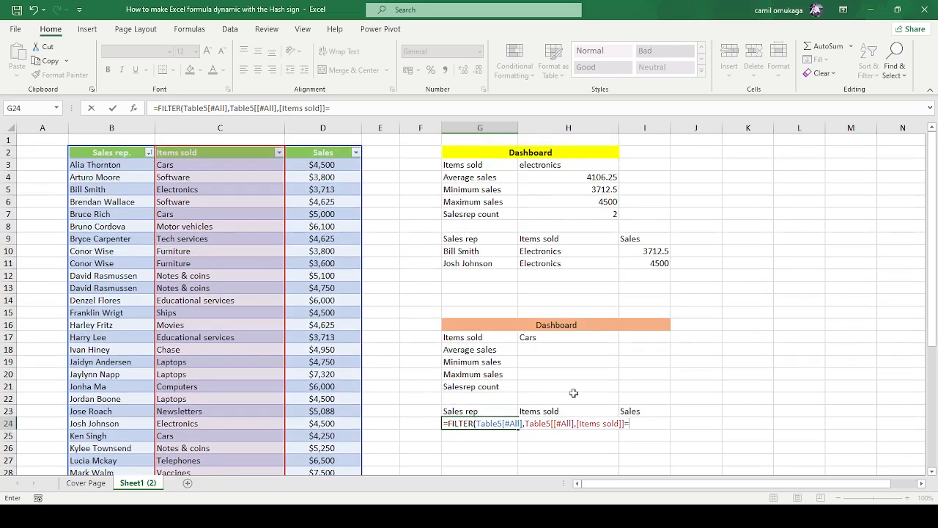
{"action": "left_click", "coordinate": [535, 343]}
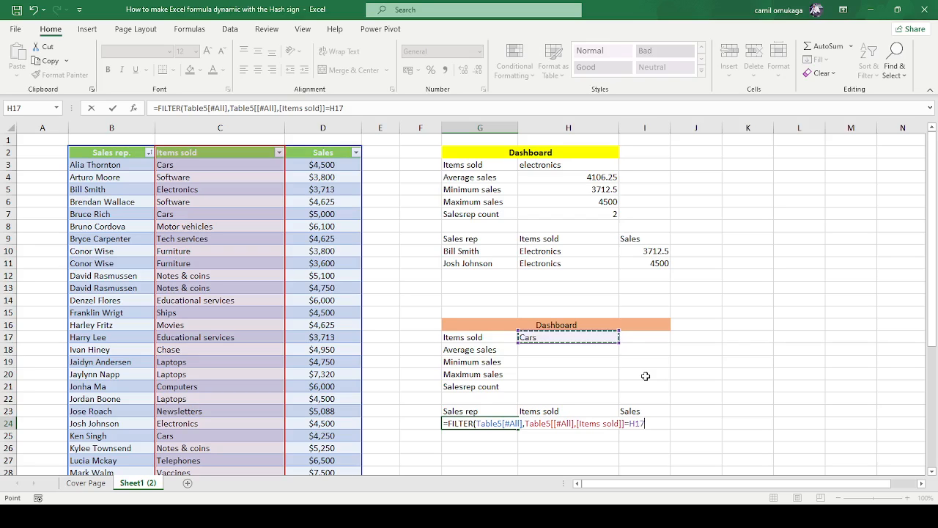
{"action": "type", "text": ")"}
{"action": "key", "text": "Return"}
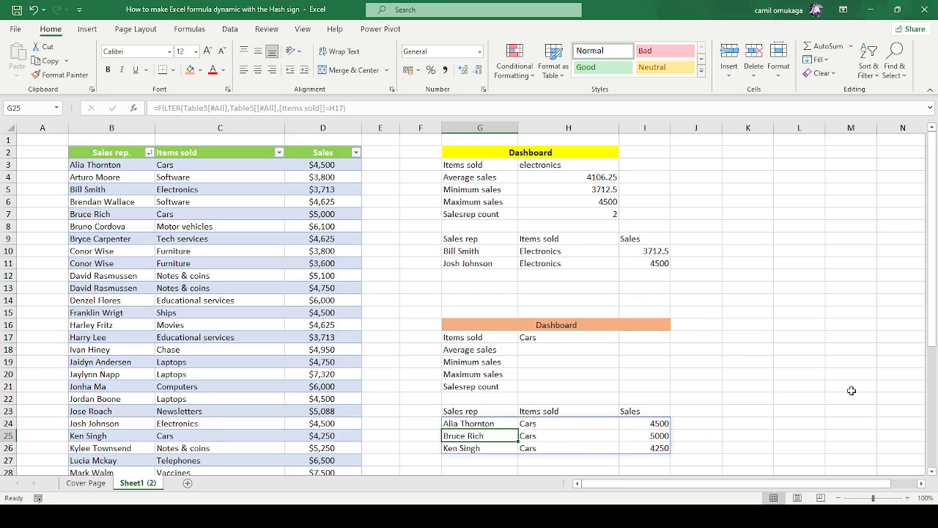
- Delete the old yellow dashboard's cells G2:I11 so that the cells below shift up
{"action": "left_click", "coordinate": [454, 140]}
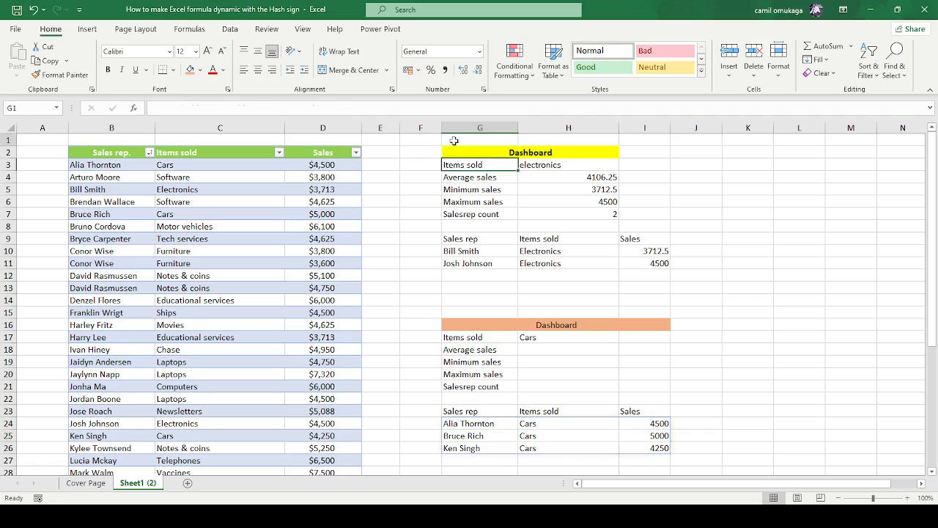
{"action": "left_click", "coordinate": [469, 153]}
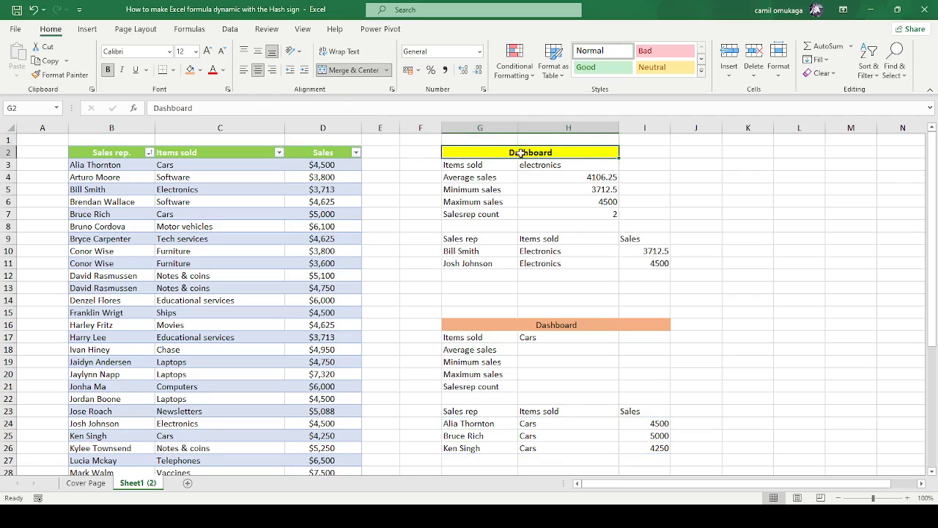
{"action": "left_click_drag", "start_coordinate": [513, 152], "coordinate": [657, 258]}
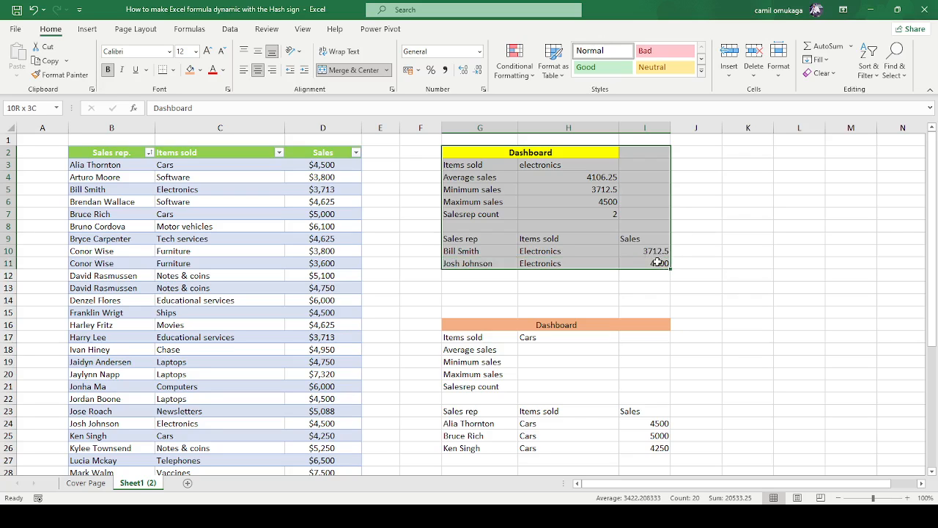
{"action": "key", "text": "BackSpace"}
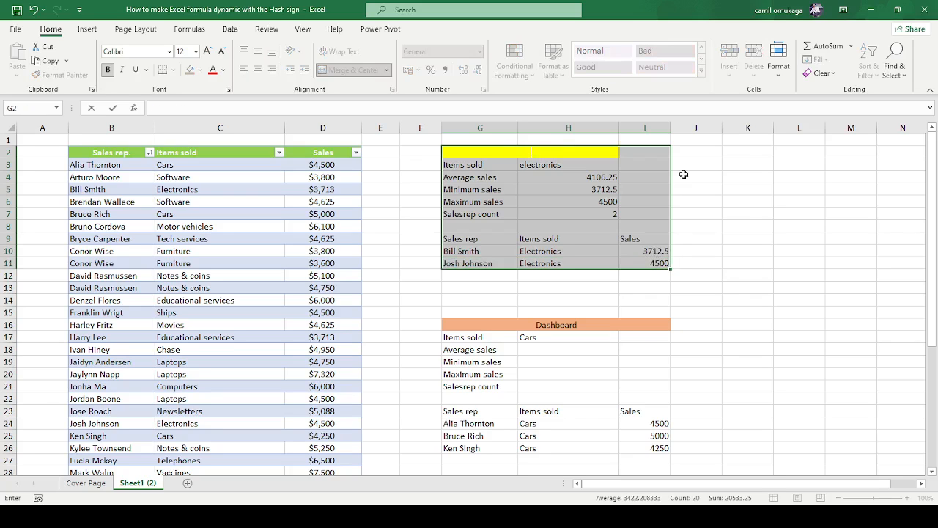
{"action": "left_click", "coordinate": [599, 189]}
{"action": "left_click", "coordinate": [458, 151]}
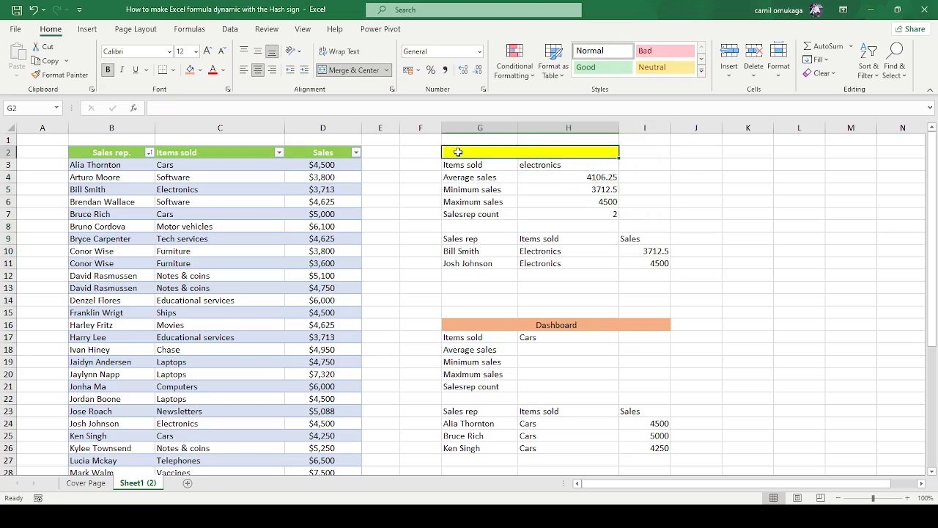
{"action": "left_click_drag", "start_coordinate": [567, 155], "coordinate": [649, 262]}
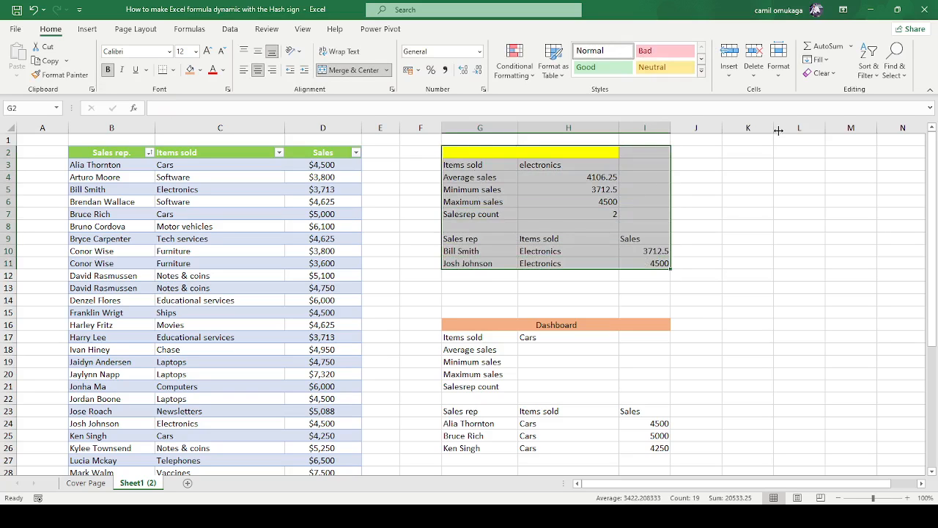
{"action": "left_click", "coordinate": [752, 53]}
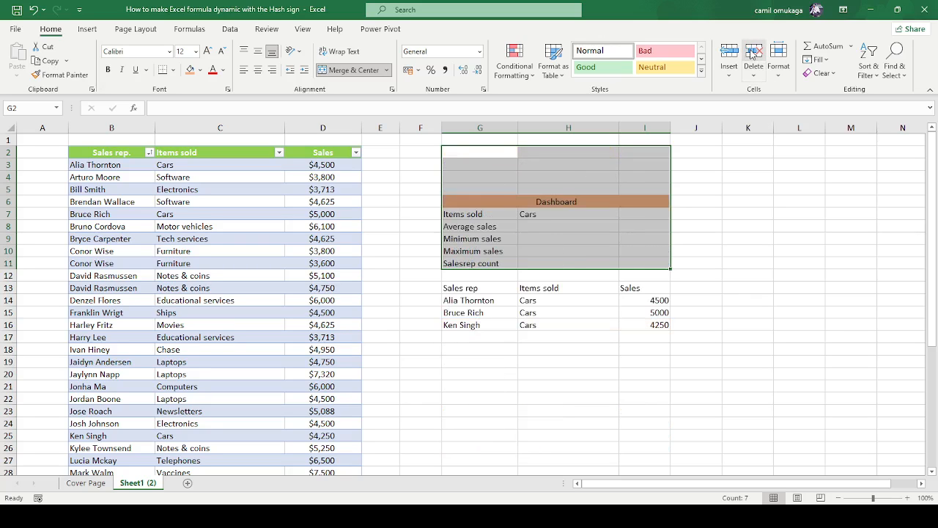
{"action": "left_click", "coordinate": [779, 233]}
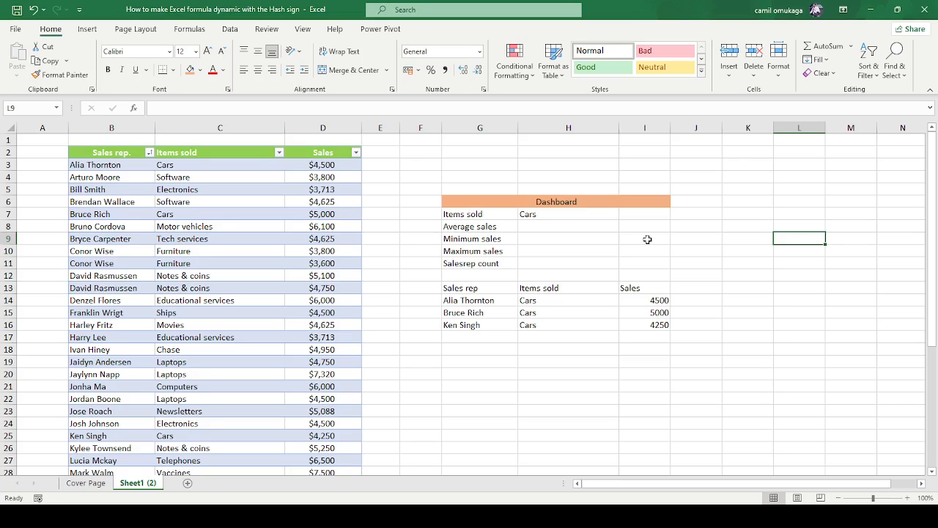
- Replace the items sold criterion in H7 with "software"
{"action": "left_click", "coordinate": [558, 214]}
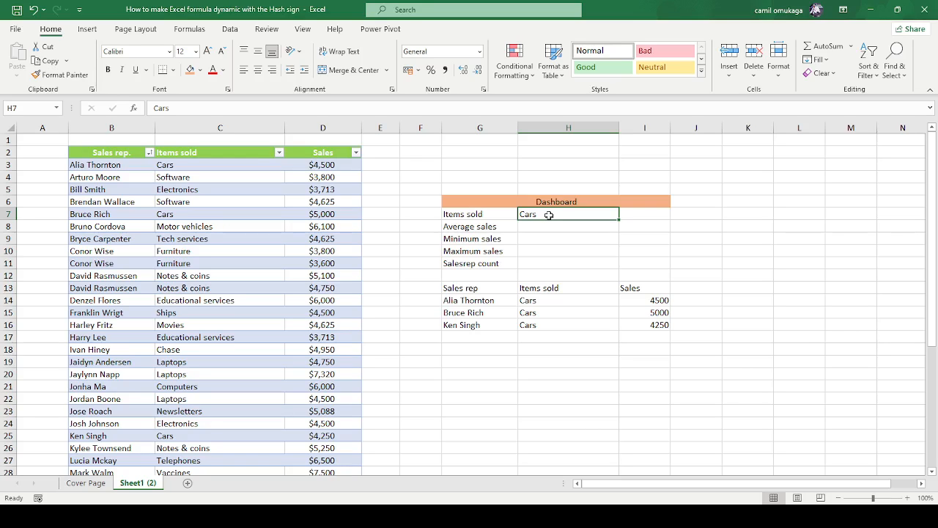
{"action": "double_click", "coordinate": [545, 216]}
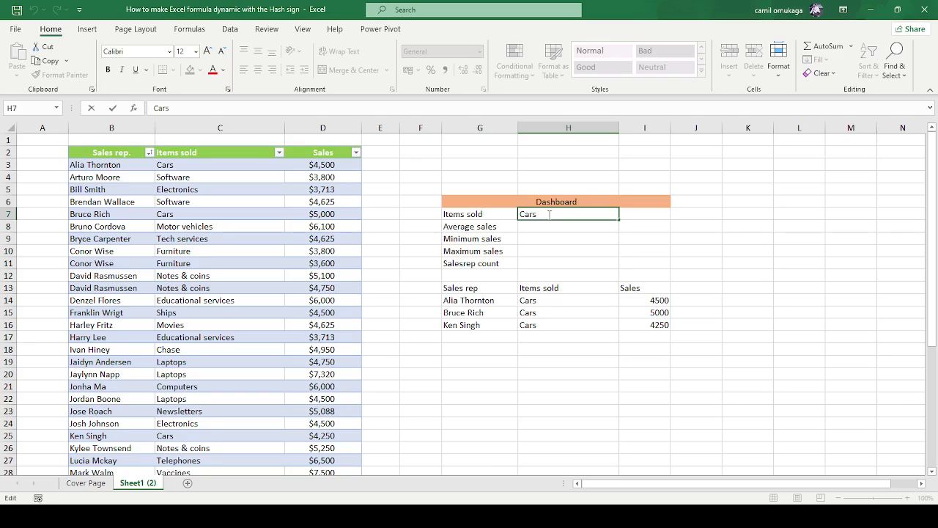
{"action": "key", "text": "BackSpace"}
{"action": "key", "text": "BackSpace"}
{"action": "key", "text": "BackSpace"}
{"action": "key", "text": "BackSpace"}
{"action": "type", "text": "software"}
{"action": "key", "text": "Return"}
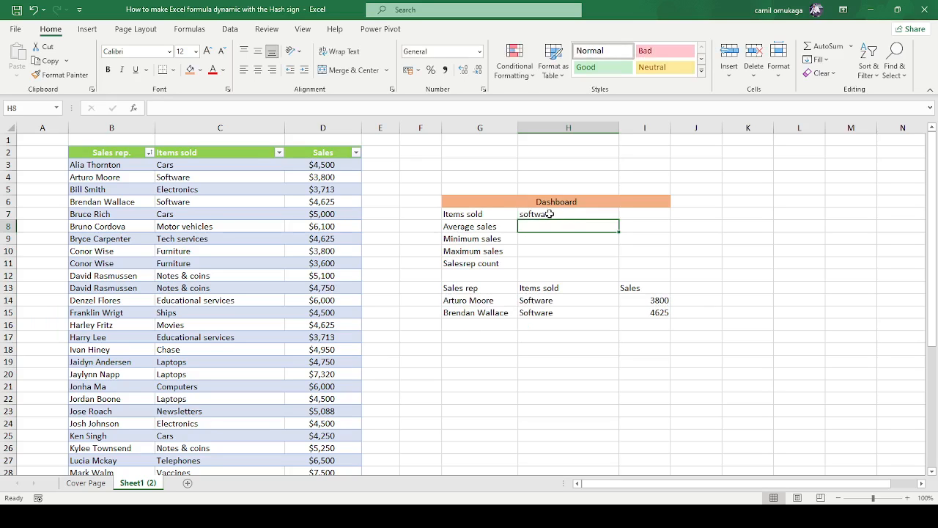
- Change the dashboard's items sold criterion in H7 to "laptops"
{"action": "left_click", "coordinate": [548, 214]}
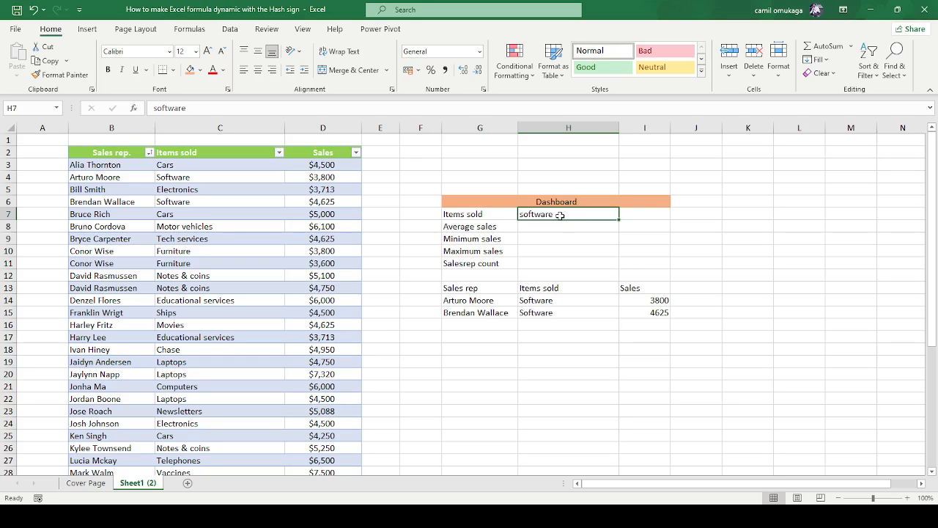
{"action": "key", "text": "BackSpace"}
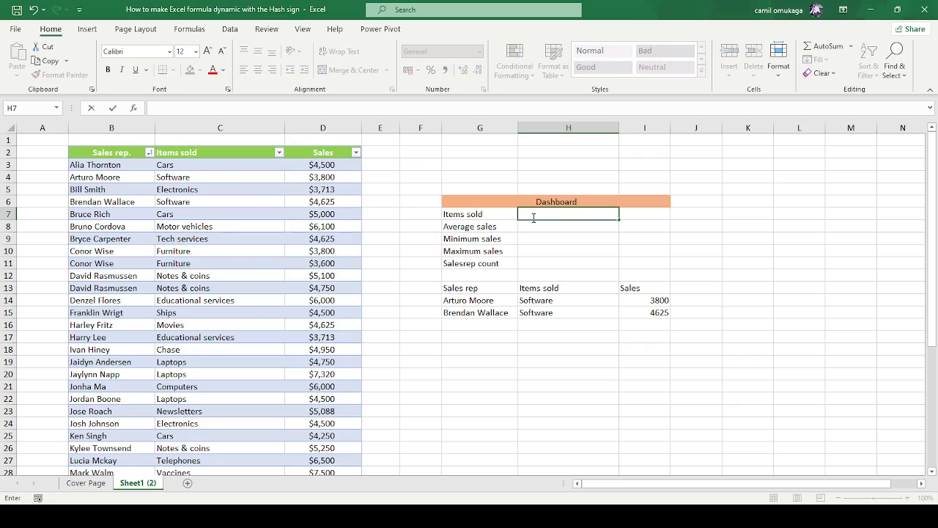
{"action": "left_click", "coordinate": [533, 217]}
{"action": "type", "text": "laptops"}
{"action": "left_click", "coordinate": [603, 235]}
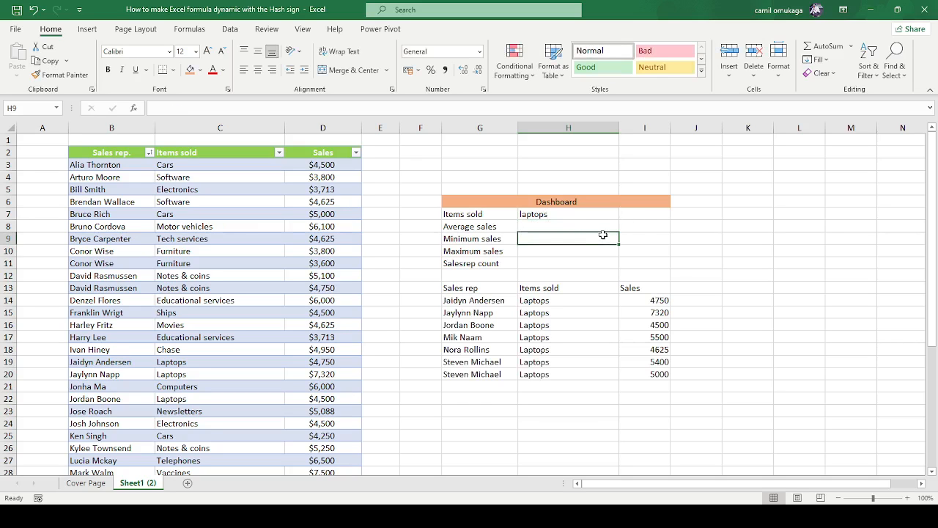
- Review the items sold criterion in H7 and the filtered sales rep names in G14:G20
{"action": "left_click", "coordinate": [540, 214]}
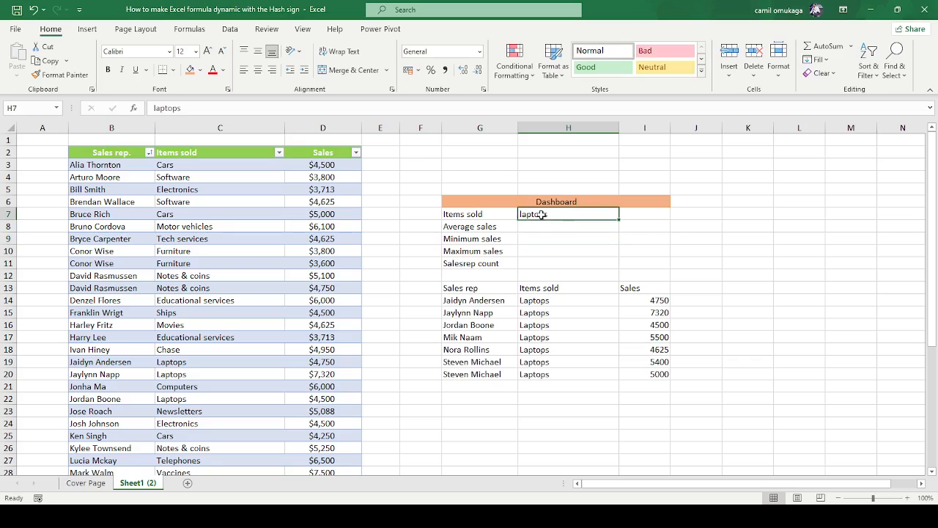
{"action": "left_click", "coordinate": [680, 217]}
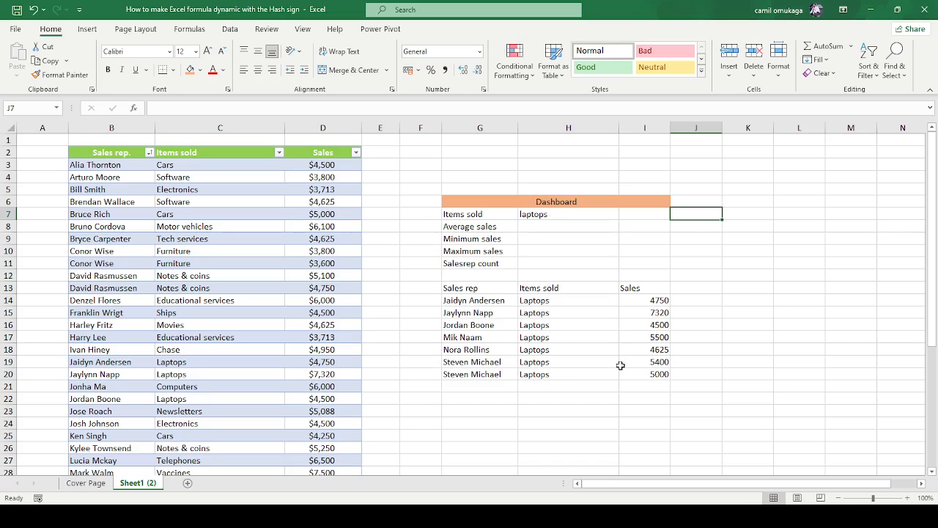
{"action": "left_click", "coordinate": [457, 301]}
{"action": "left_click_drag", "start_coordinate": [457, 300], "coordinate": [488, 376]}
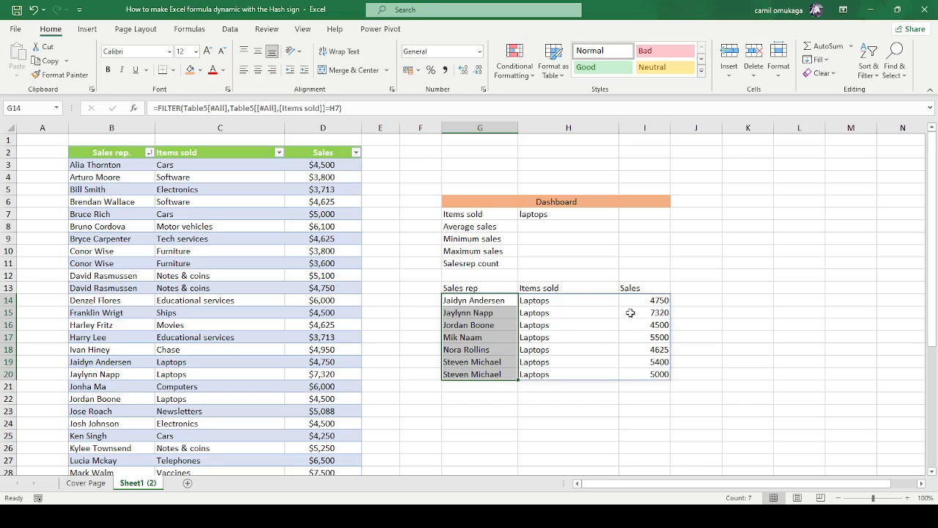
- Examine the filtered sales values starting in I14, the rest of the sales table and the dashboard cells H7 and H8
{"action": "left_click", "coordinate": [692, 305]}
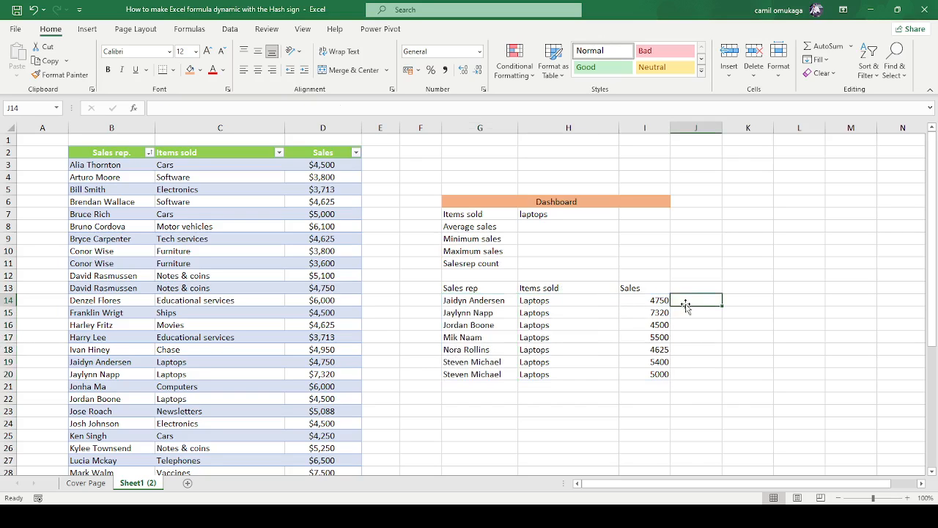
{"action": "left_click", "coordinate": [650, 301]}
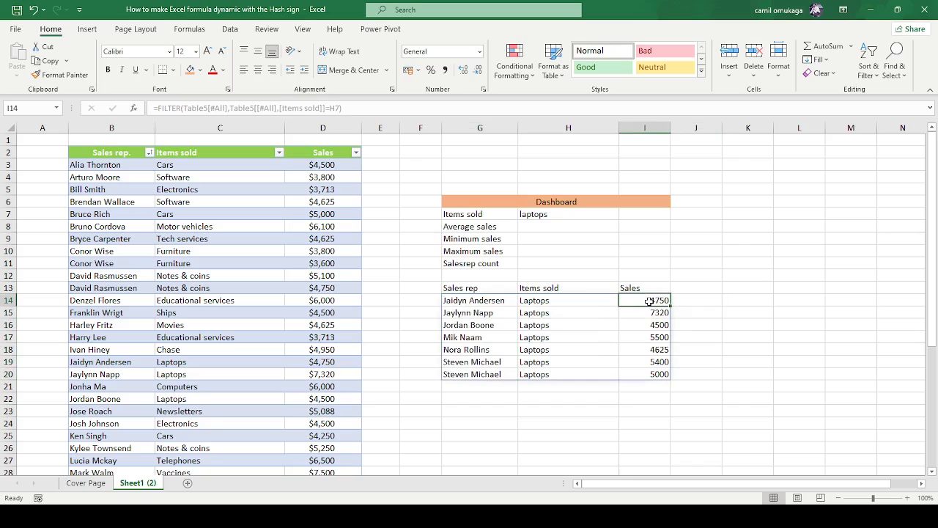
{"action": "left_click", "coordinate": [713, 304]}
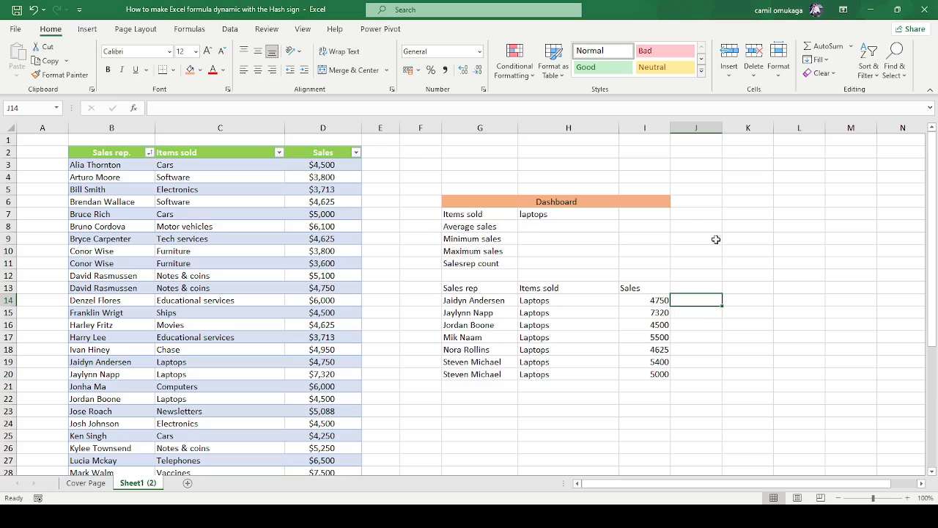
{"action": "scroll", "coordinate": [934, 297], "scroll_direction": "down", "scroll_amount": 4}
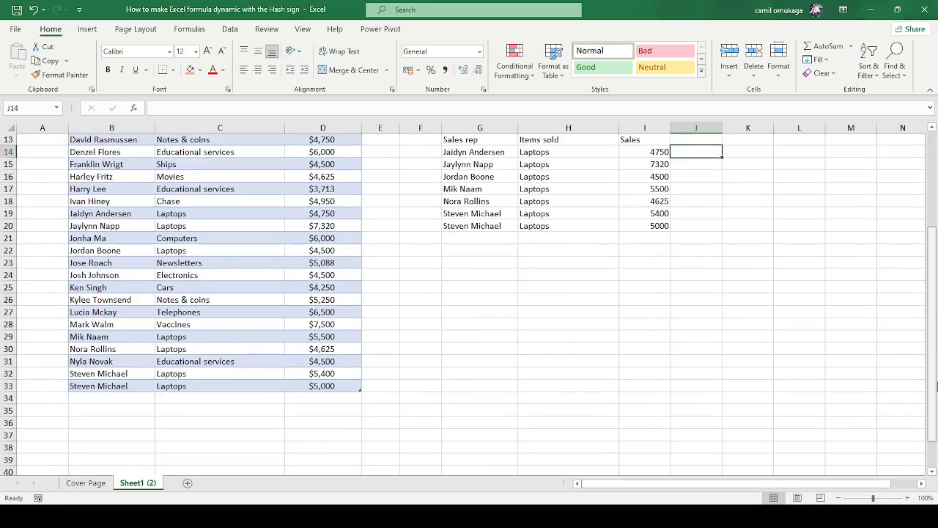
{"action": "scroll", "coordinate": [930, 293], "scroll_direction": "up", "scroll_amount": 4}
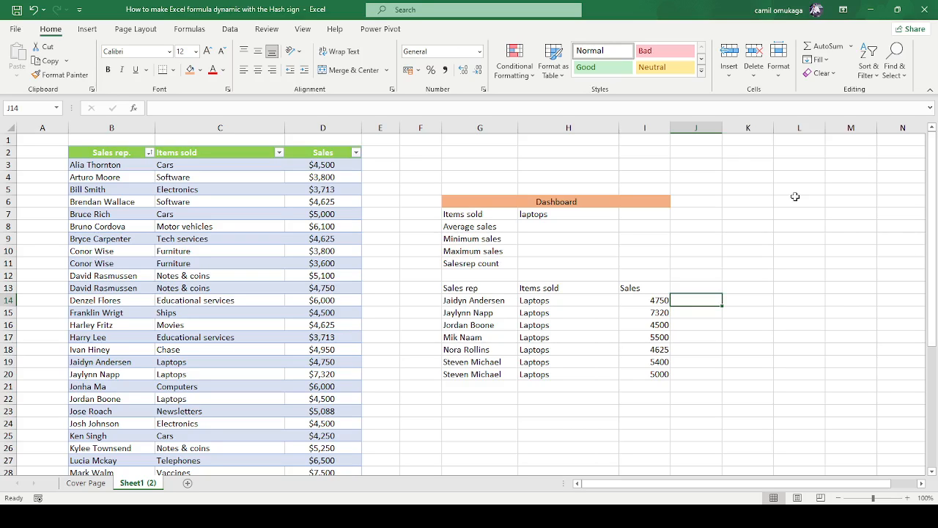
{"action": "left_click", "coordinate": [711, 199]}
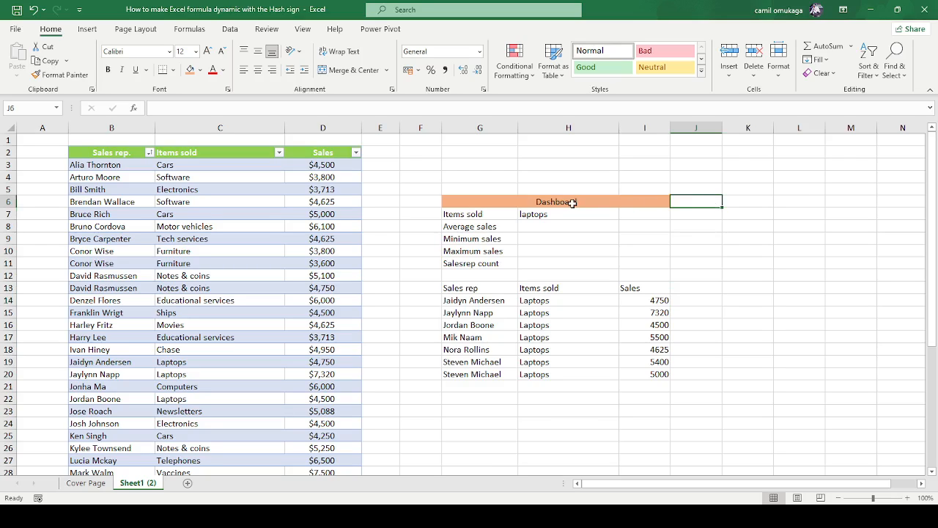
{"action": "left_click", "coordinate": [604, 215]}
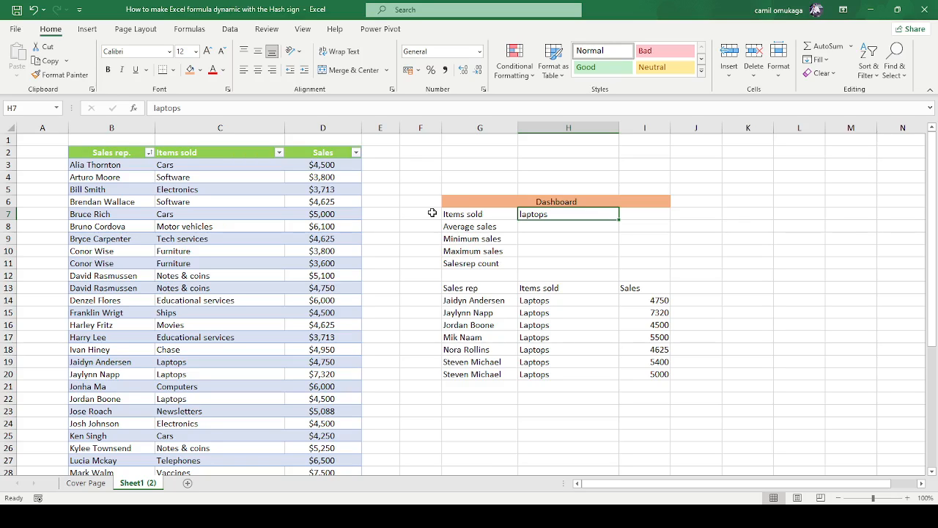
{"action": "left_click", "coordinate": [557, 232]}
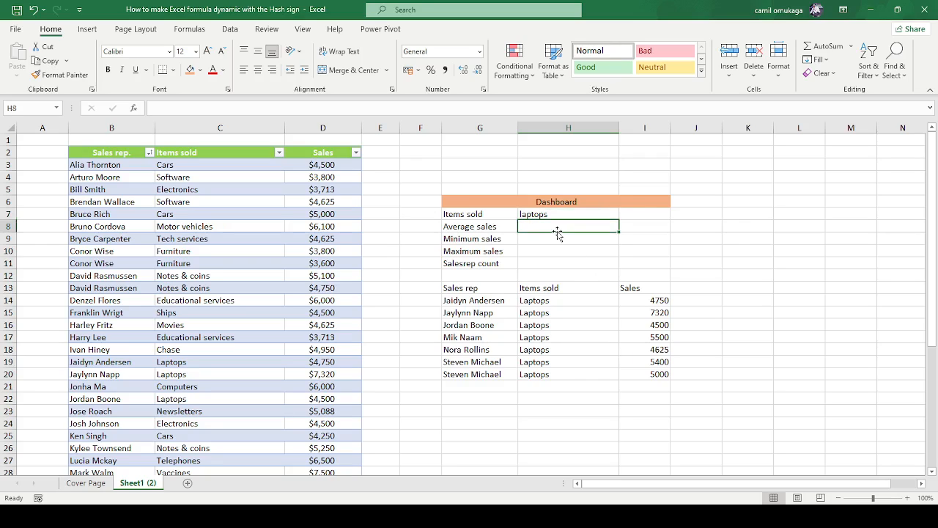
- Change the dashboard's items sold criterion in H7 to "furniture"
{"action": "left_click", "coordinate": [562, 214]}
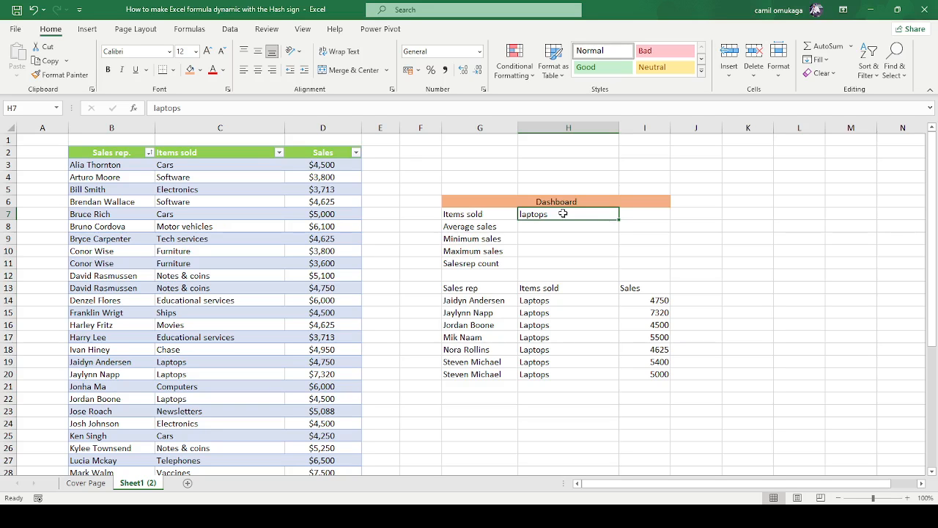
{"action": "left_click_drag", "start_coordinate": [936, 255], "coordinate": [908, 253]}
{"action": "type", "text": "fu"}
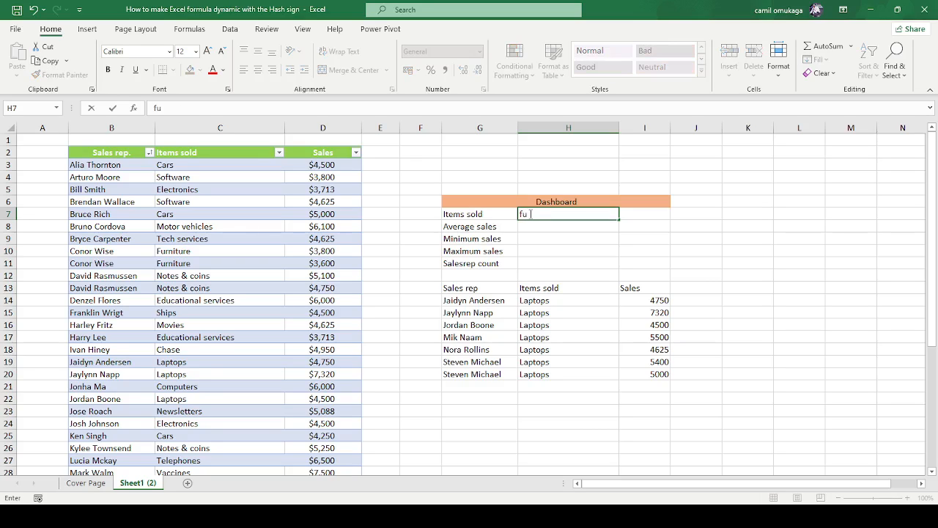
{"action": "type", "text": "rniture"}
{"action": "left_click", "coordinate": [642, 217]}
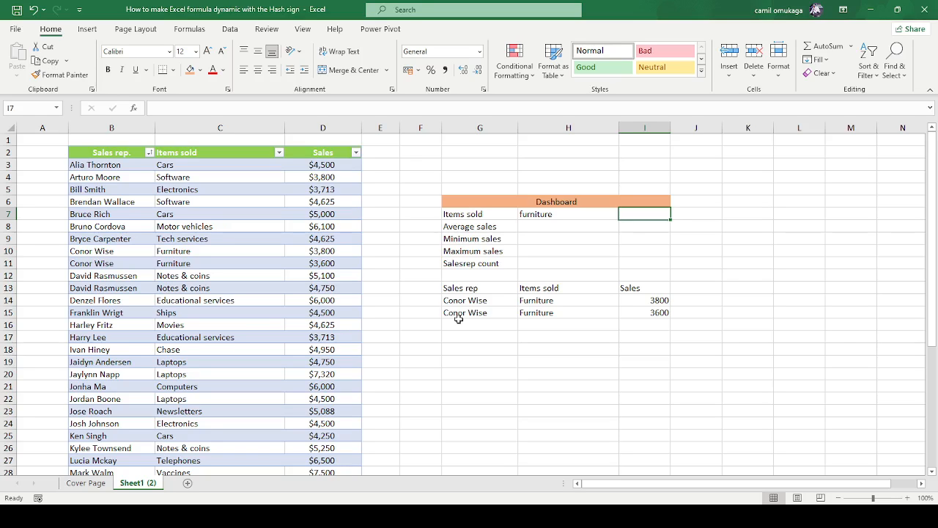
- Replace the items sold criterion in H7 with "cars"
{"action": "left_click", "coordinate": [559, 214]}
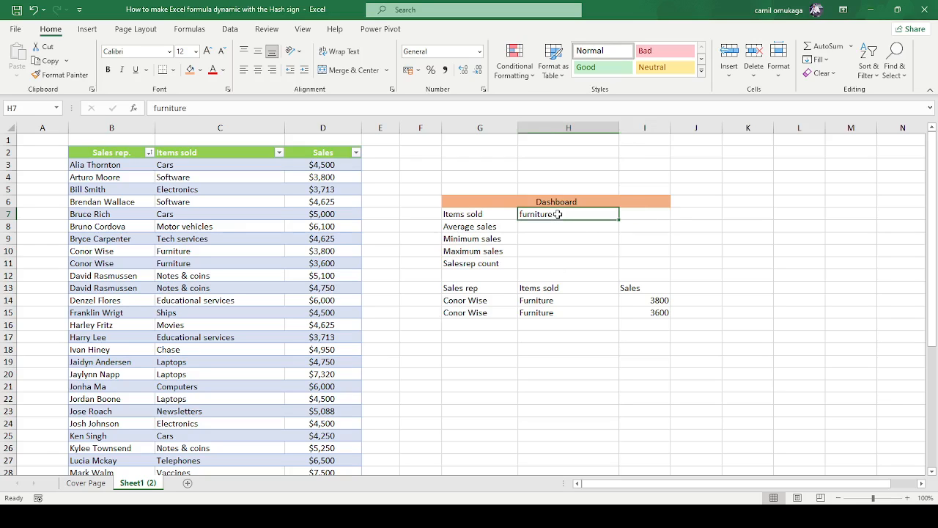
{"action": "type", "text": "cars"}
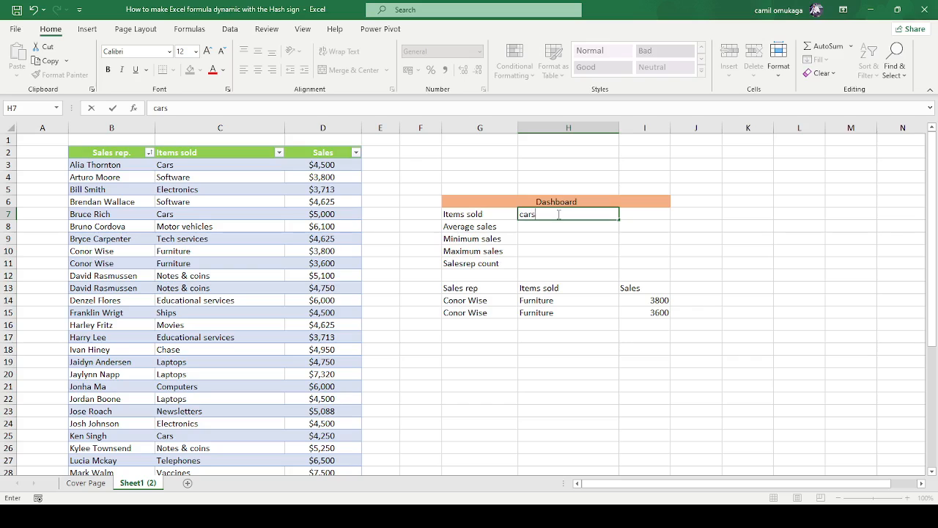
{"action": "key", "text": "Return"}
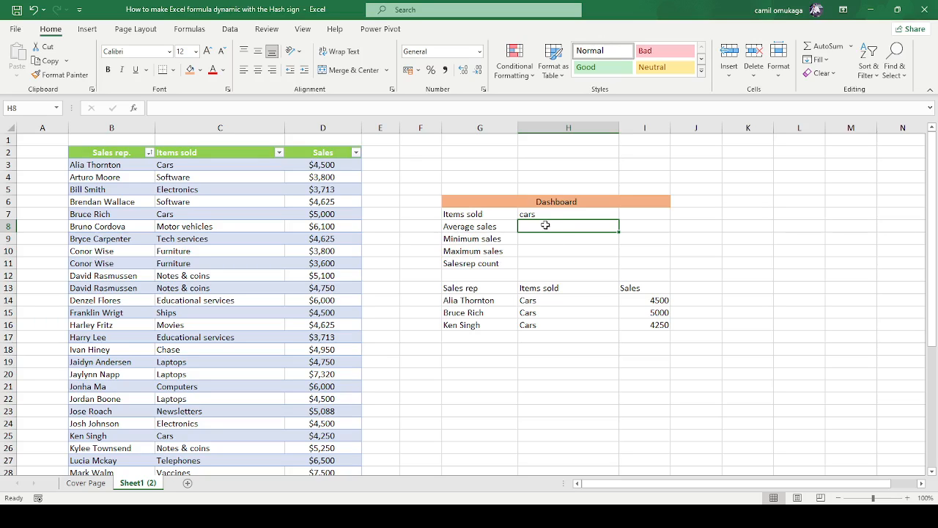
- Enter =AVERAGE(G14#) in H8 to calculate the average sales from the filtered spill range
{"action": "type", "text": "="}
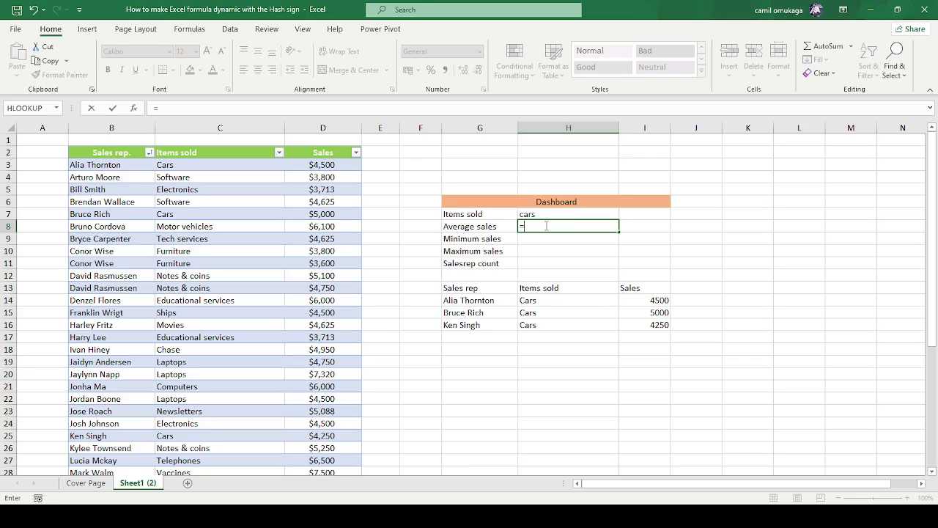
{"action": "type", "text": "ave"}
{"action": "key", "text": "Tab"}
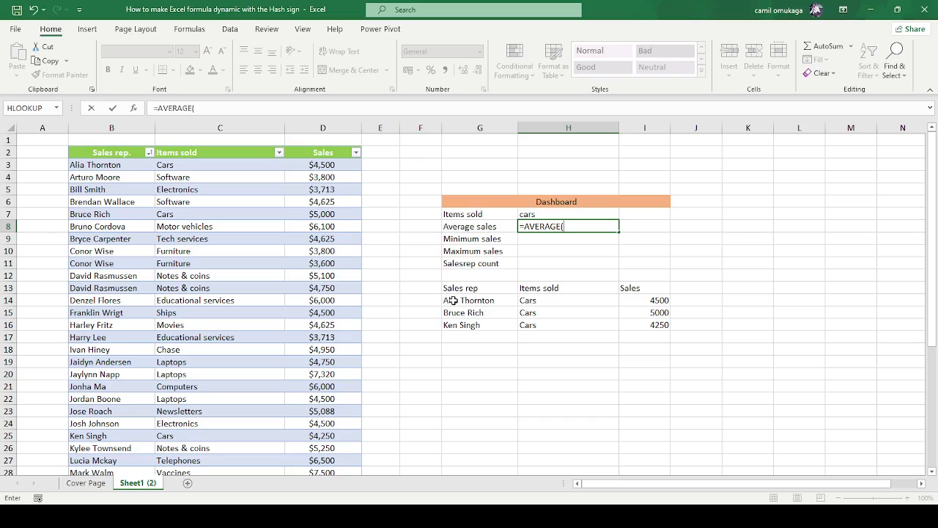
{"action": "left_click_drag", "start_coordinate": [449, 301], "coordinate": [666, 328]}
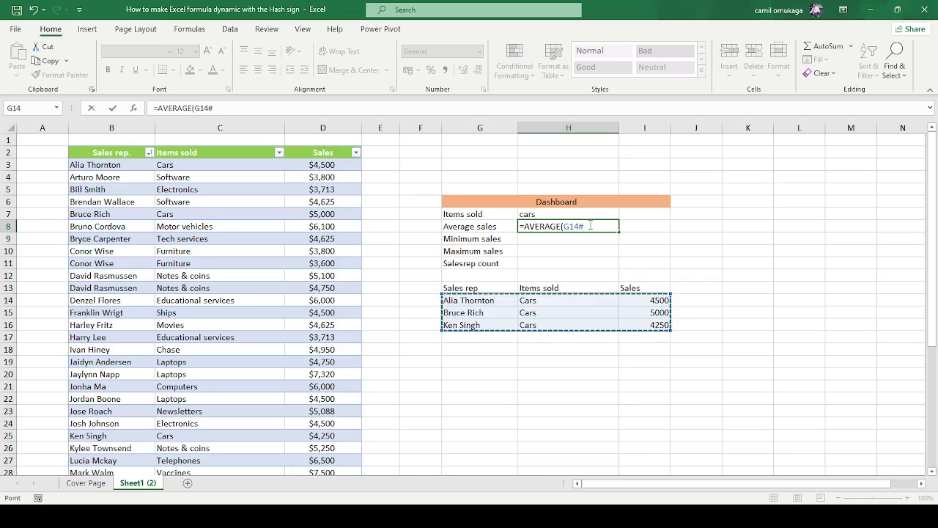
{"action": "type", "text": ")"}
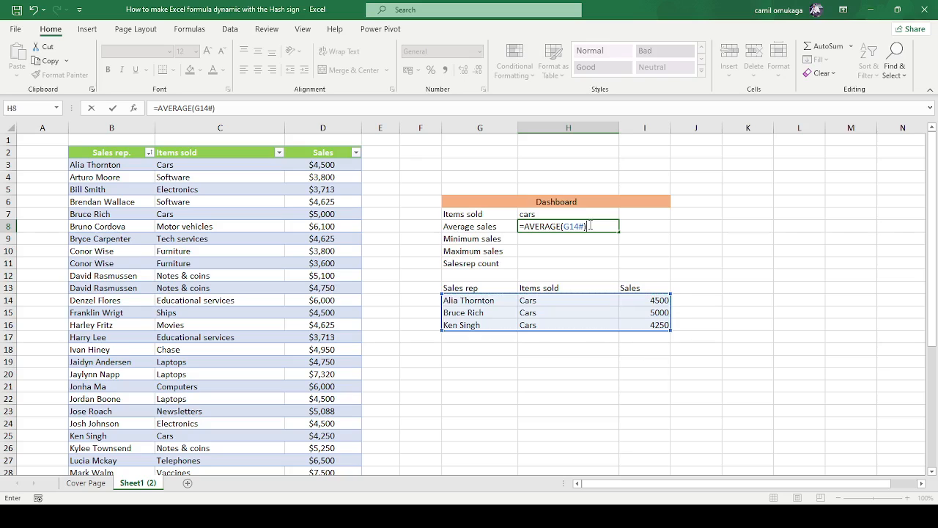
{"action": "key", "text": "Return"}
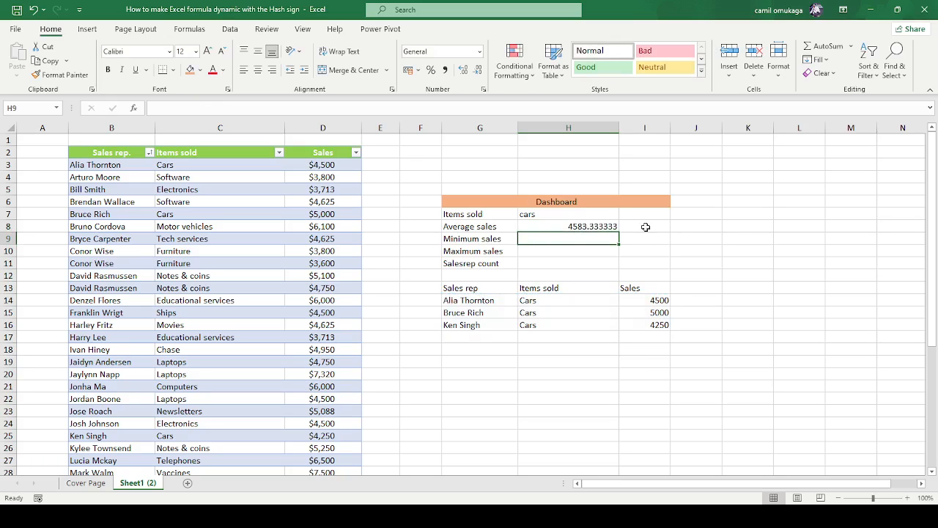
- Test the average sales formula by setting the items sold criterion in H7 to "software"
{"action": "left_click", "coordinate": [646, 227]}
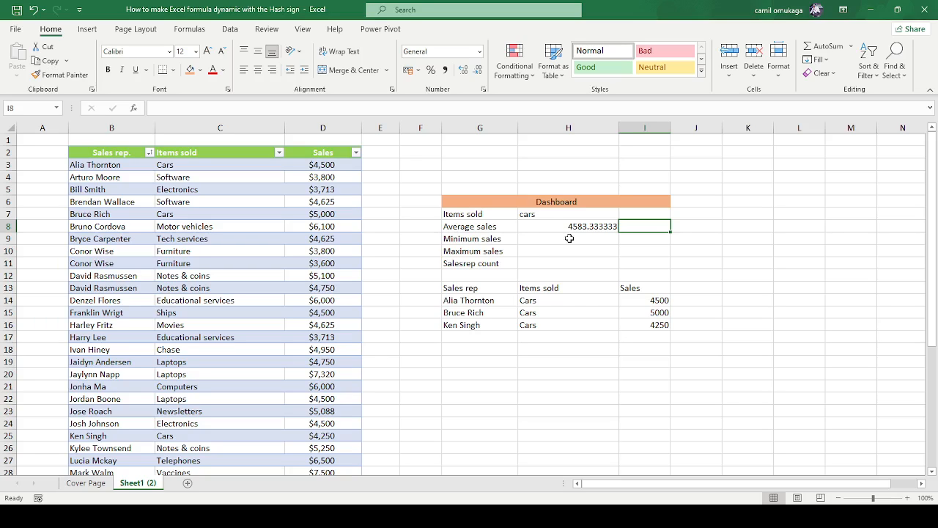
{"action": "left_click", "coordinate": [535, 213]}
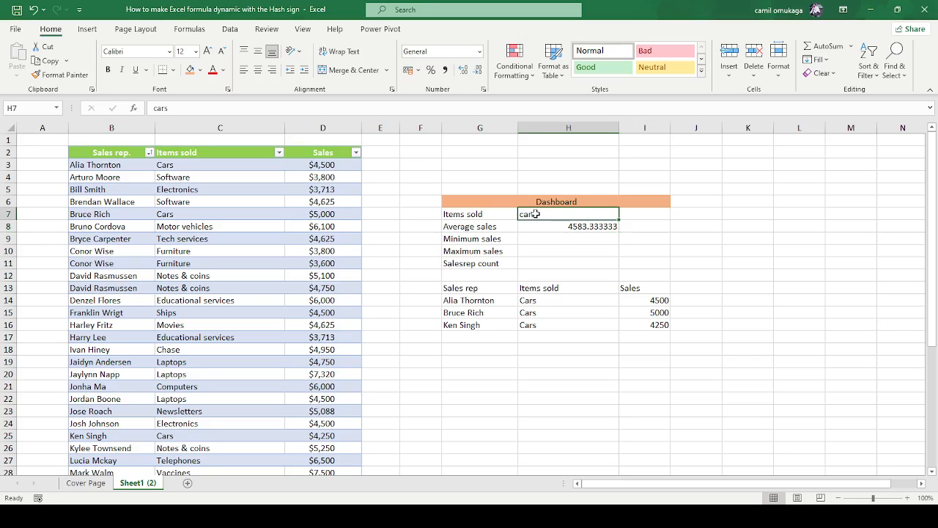
{"action": "type", "text": "so"}
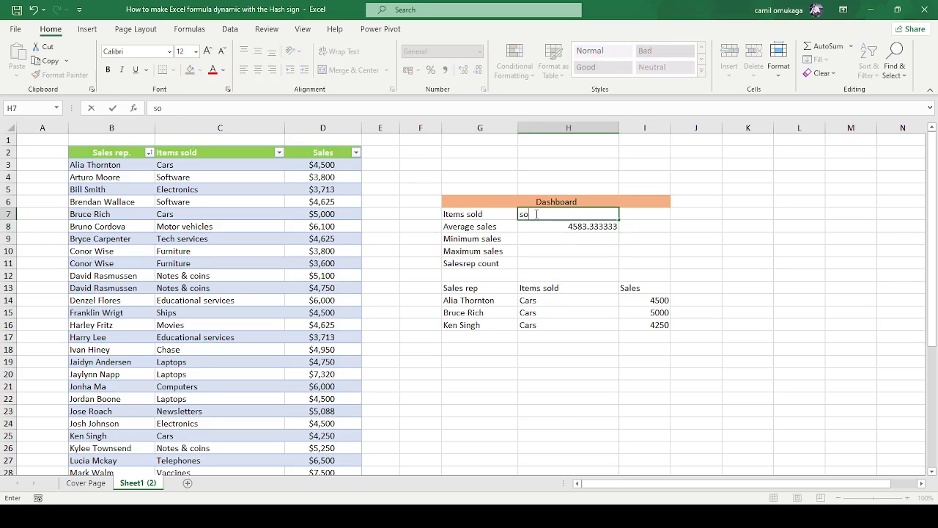
{"action": "type", "text": "ftware"}
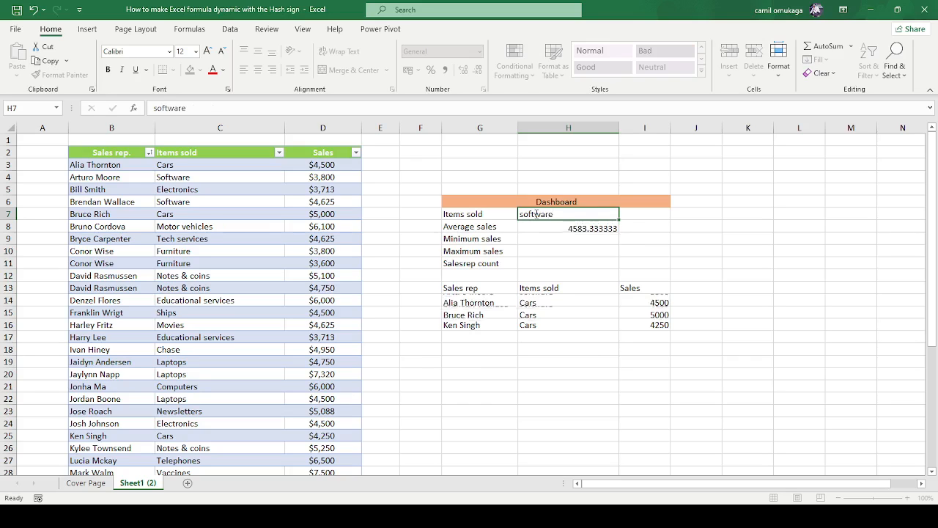
{"action": "key", "text": "Return"}
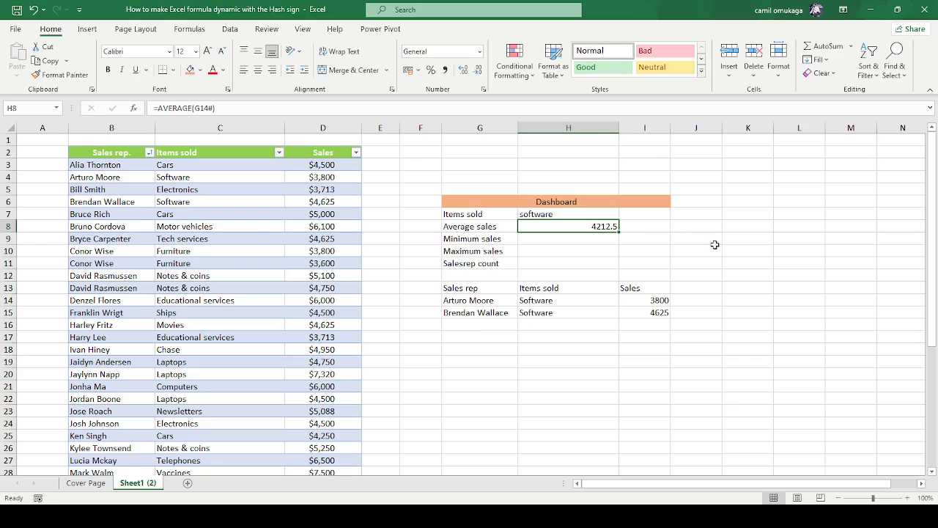
- Switch the items sold criterion in H7 to "laptops" to test the average sales formula on another item
{"action": "left_click", "coordinate": [537, 214]}
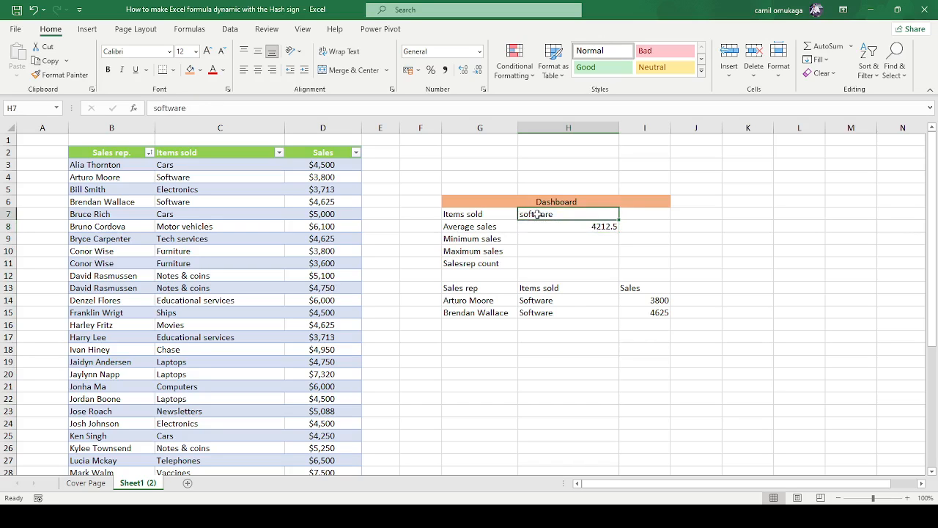
{"action": "type", "text": "lap"}
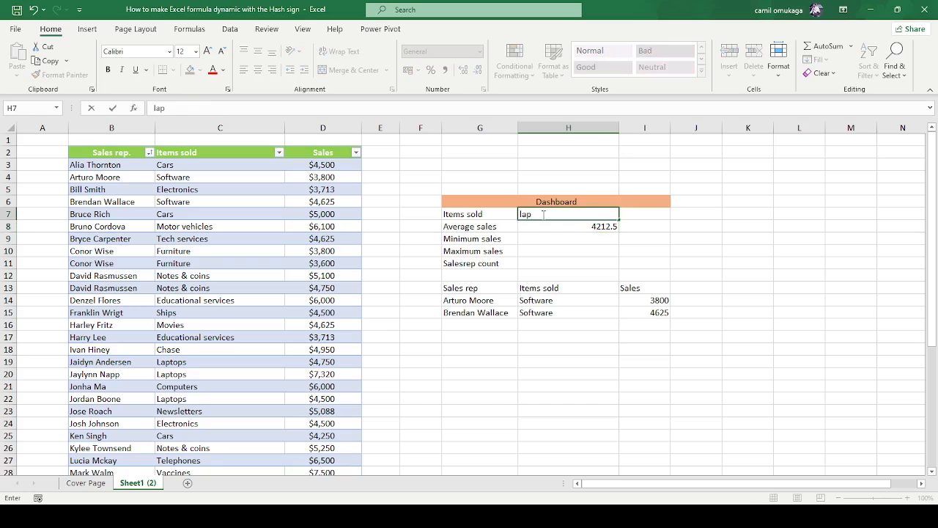
{"action": "type", "text": "tops"}
{"action": "key", "text": "Return"}
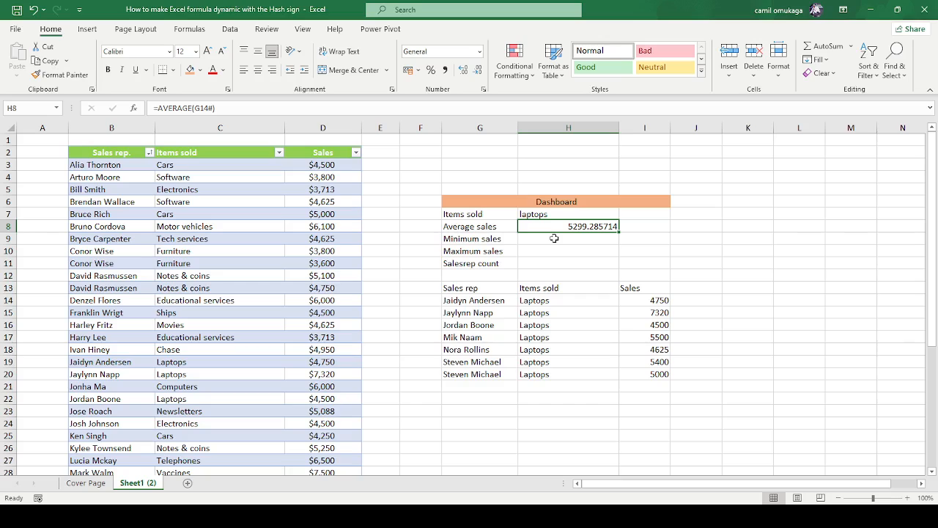
- Set the dashboard's items sold criterion in H7 to "vaccines"
{"action": "left_click", "coordinate": [548, 214]}
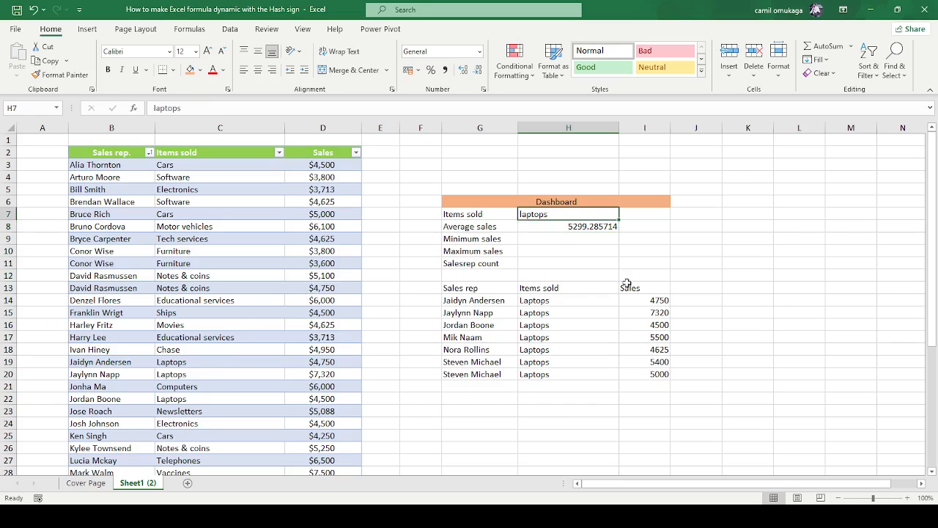
{"action": "left_click_drag", "start_coordinate": [932, 310], "coordinate": [935, 370]}
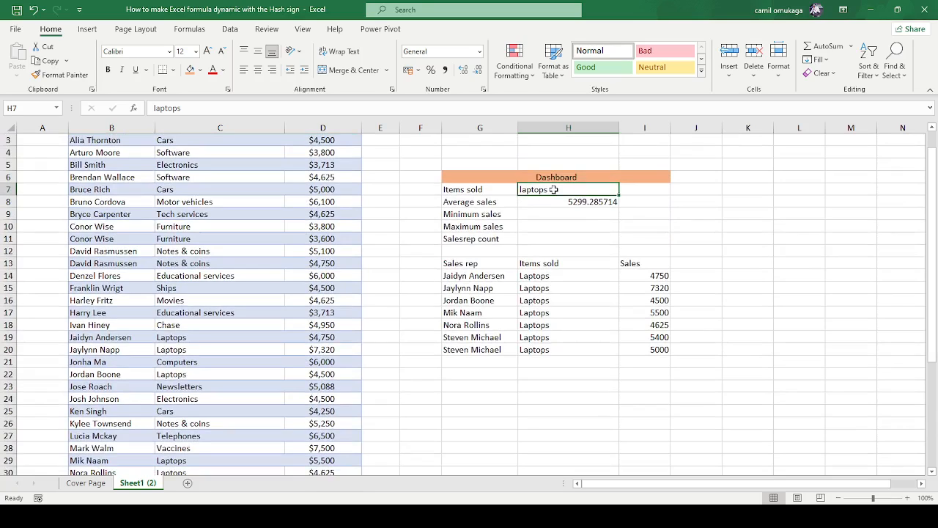
{"action": "type", "text": "vaccines"}
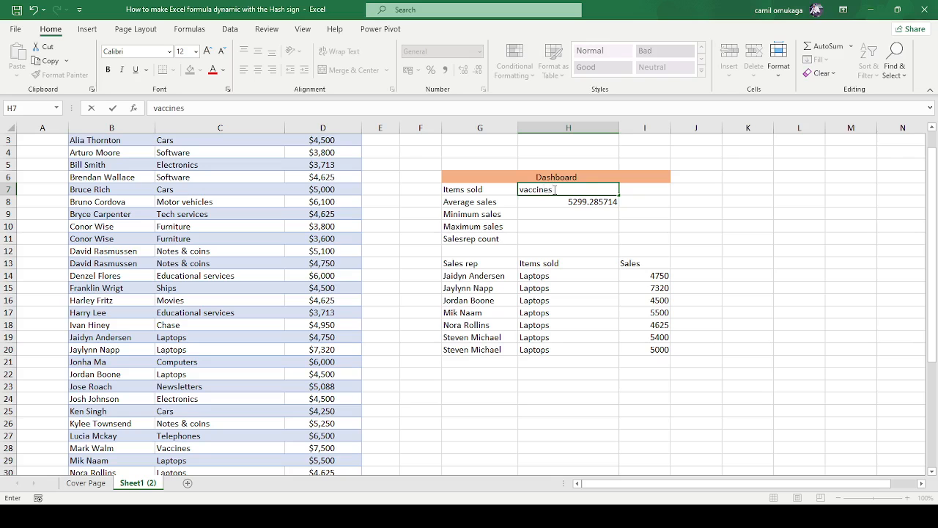
{"action": "key", "text": "Return"}
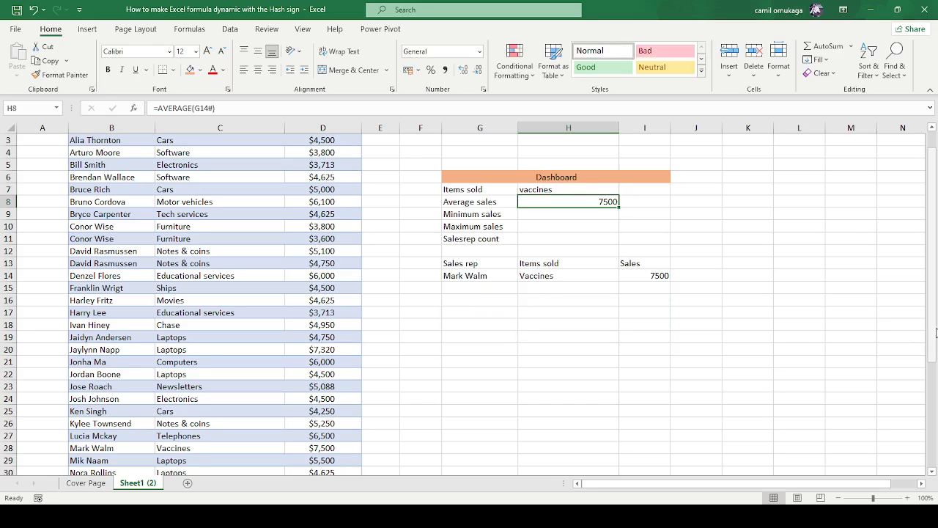
- Replace the items sold criterion in H7 with "furnitures" and reselect that cell
{"action": "left_click_drag", "start_coordinate": [936, 334], "coordinate": [935, 311]}
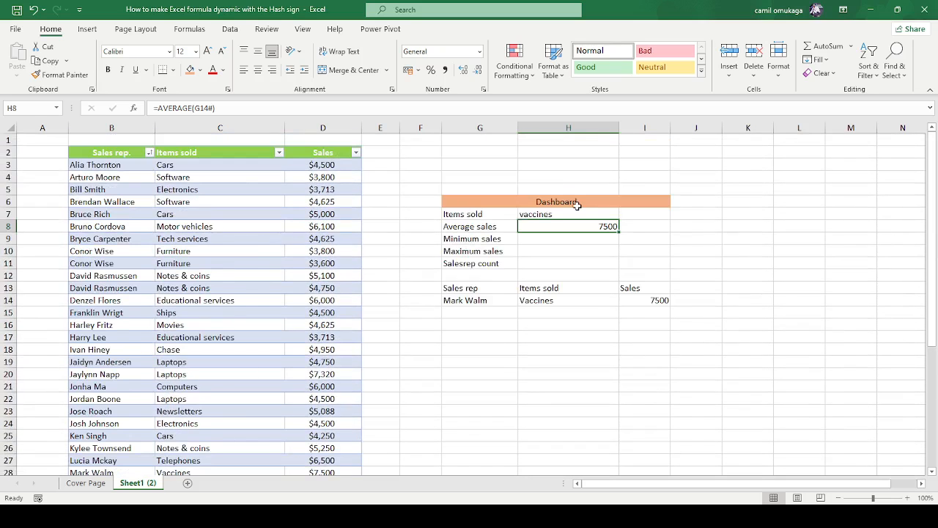
{"action": "left_click", "coordinate": [540, 214]}
{"action": "type", "text": "fur"}
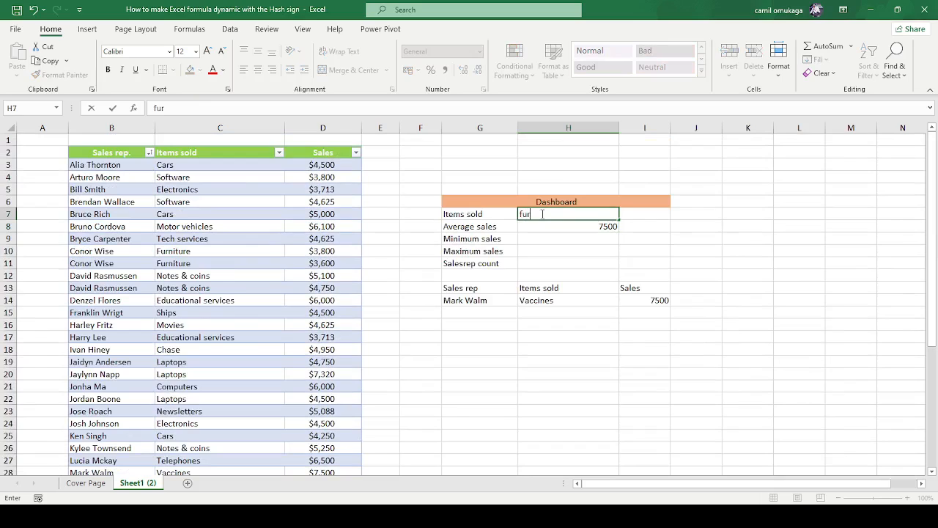
{"action": "type", "text": "nitures"}
{"action": "key", "text": "Return"}
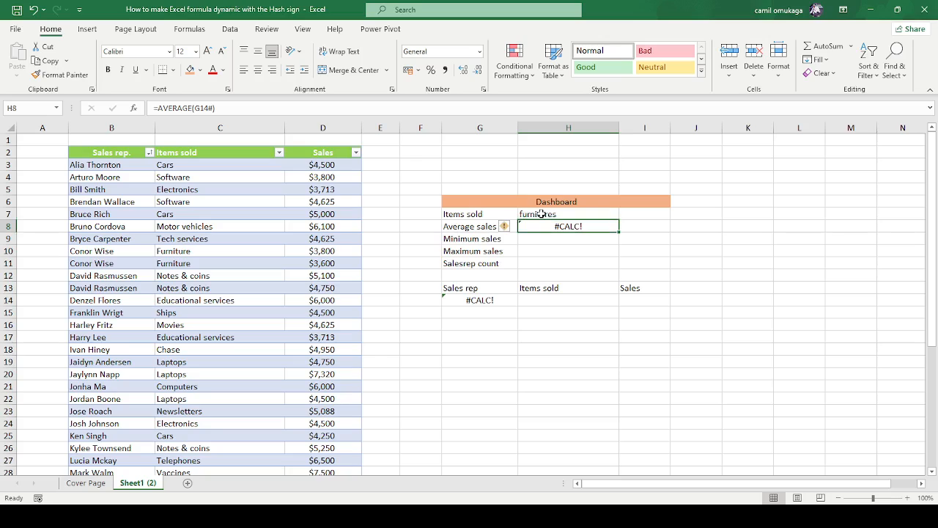
{"action": "left_click", "coordinate": [569, 211]}
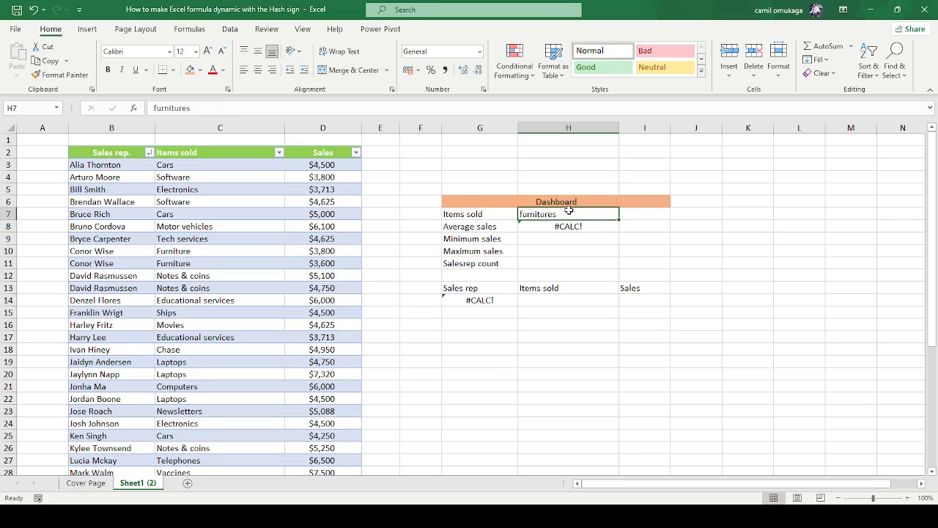
- Correct the dashboard's items sold criterion in H7 to "furniture"
{"action": "double_click", "coordinate": [569, 211]}
{"action": "key", "text": "BackSpace"}
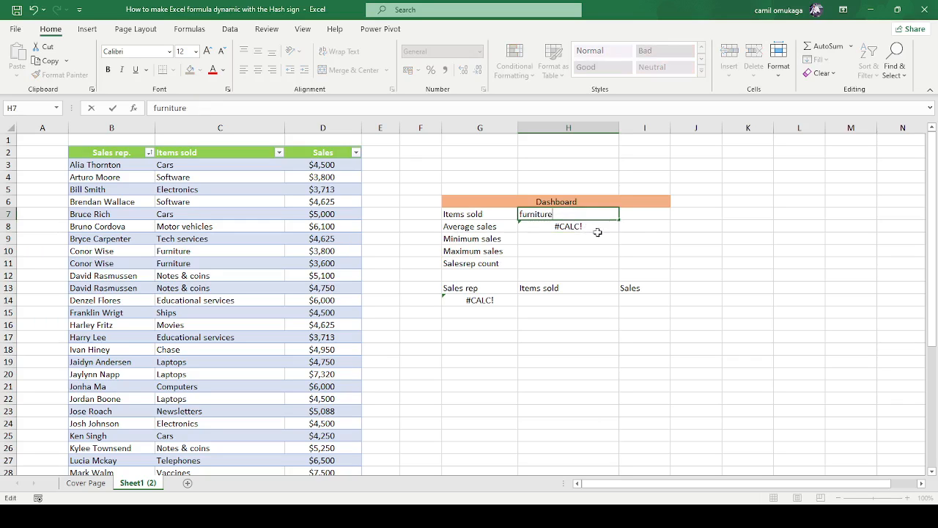
{"action": "left_click", "coordinate": [664, 227]}
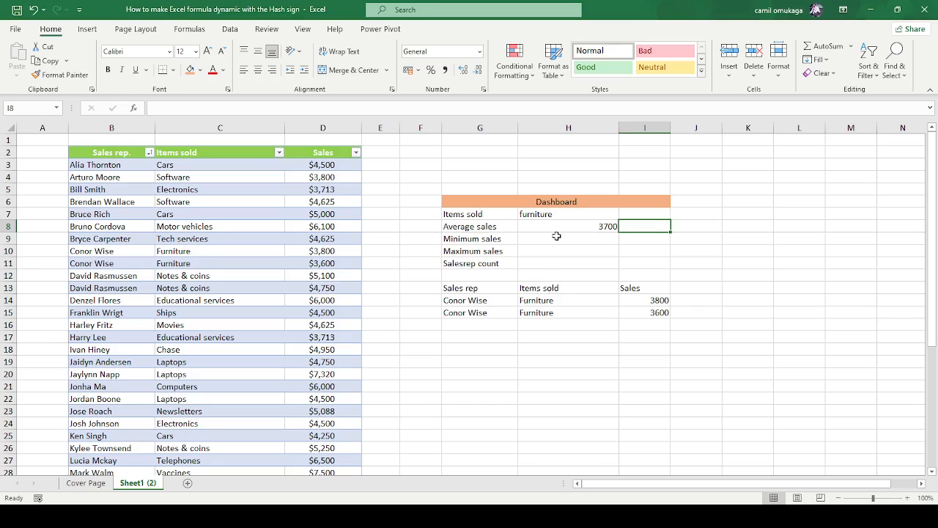
- Calculate the minimum sales in H9 with =MIN(G14#), referencing the whole spilled FILTER list
{"action": "left_click", "coordinate": [533, 241]}
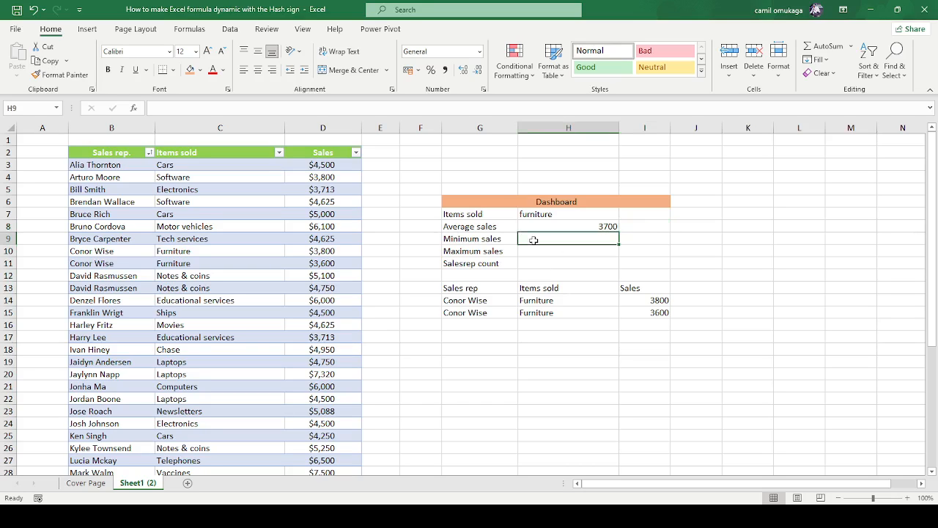
{"action": "type", "text": "="}
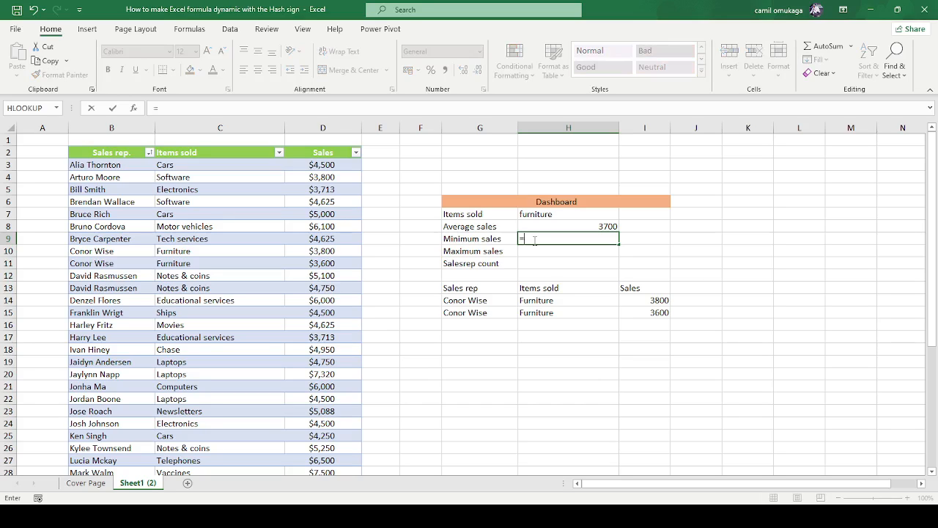
{"action": "type", "text": "min"}
{"action": "key", "text": "Tab"}
{"action": "left_click_drag", "start_coordinate": [448, 300], "coordinate": [654, 316]}
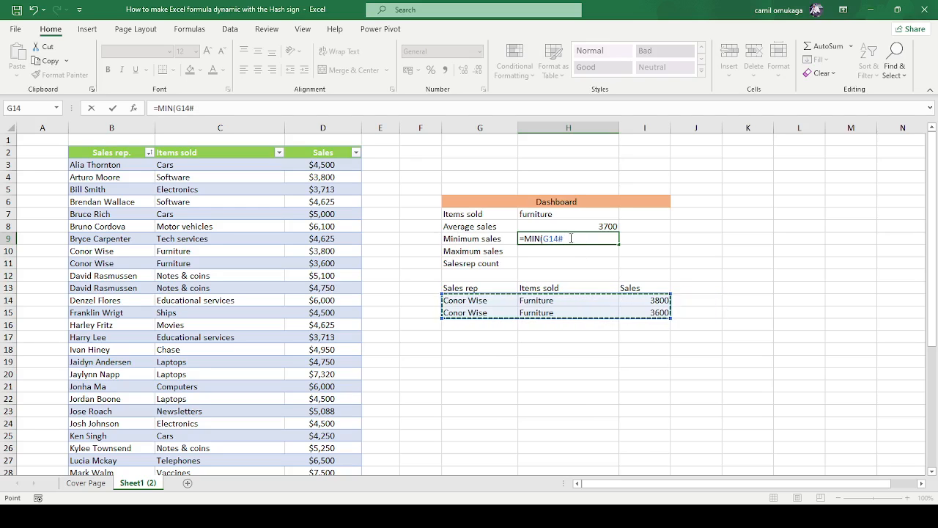
{"action": "type", "text": ")"}
{"action": "key", "text": "Return"}
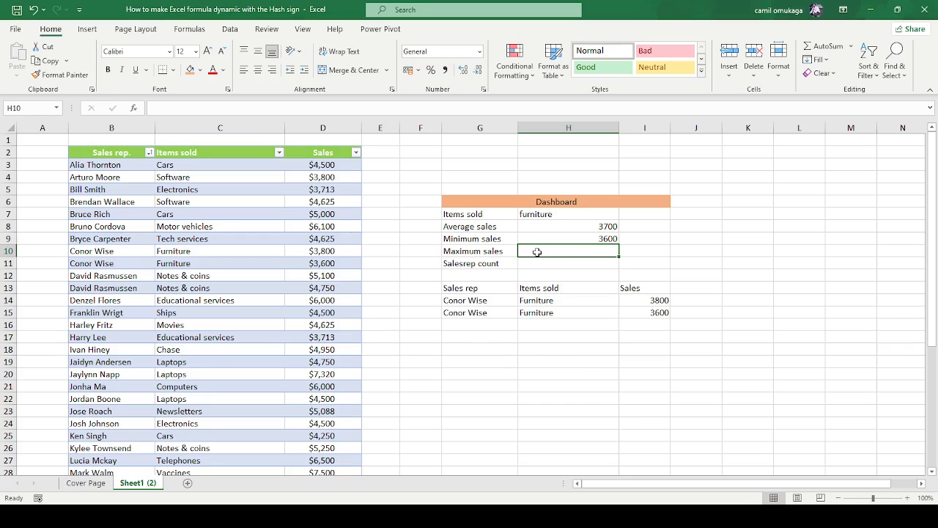
- Calculate the maximum sales in H10 with =MAX(G14#), referencing the spilled FILTER list
{"action": "type", "text": "="}
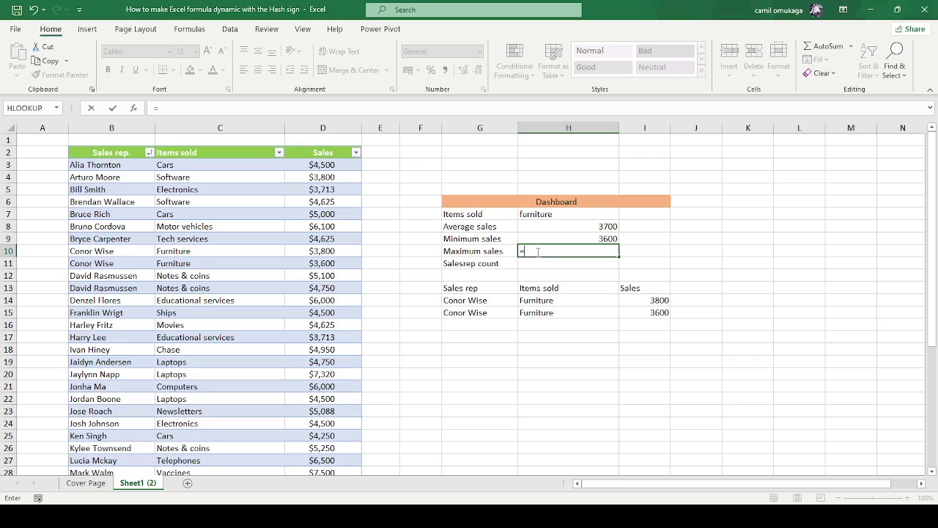
{"action": "type", "text": "max"}
{"action": "key", "text": "Tab"}
{"action": "left_click_drag", "start_coordinate": [448, 300], "coordinate": [647, 320]}
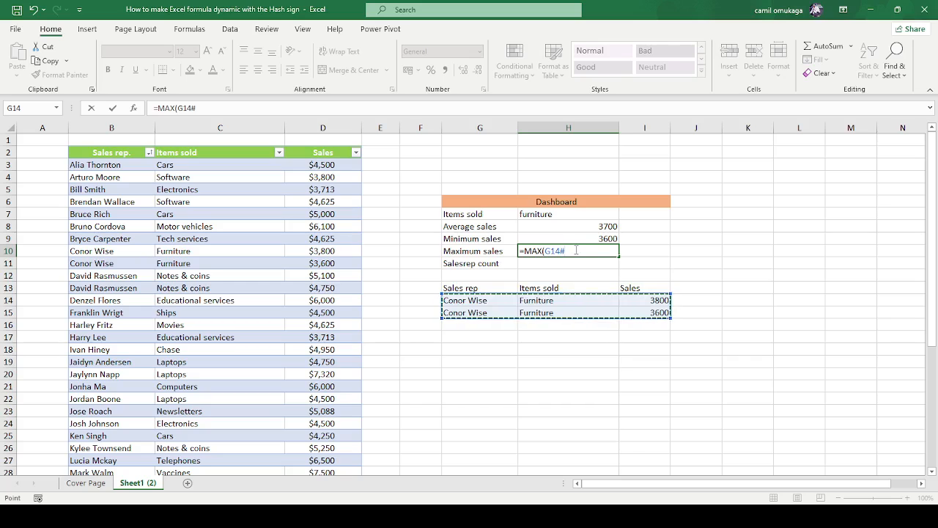
{"action": "type", "text": ")"}
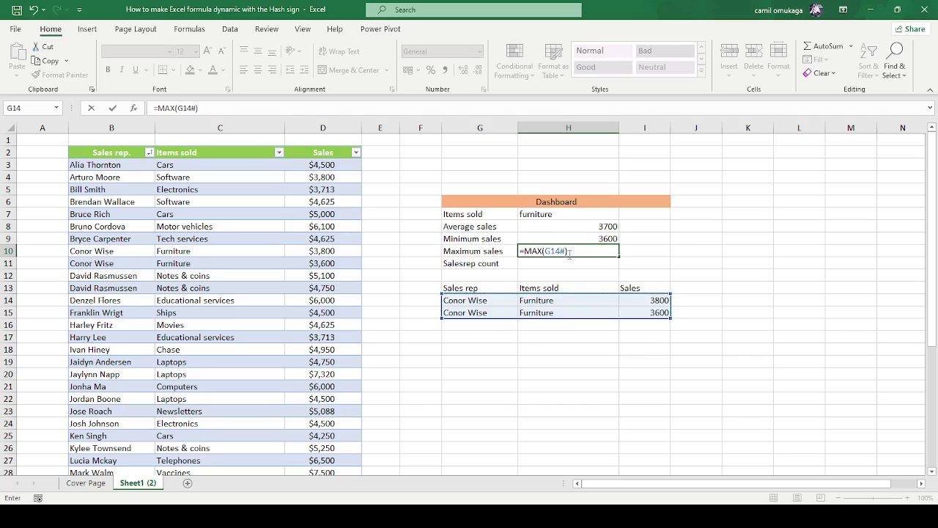
{"action": "key", "text": "Return"}
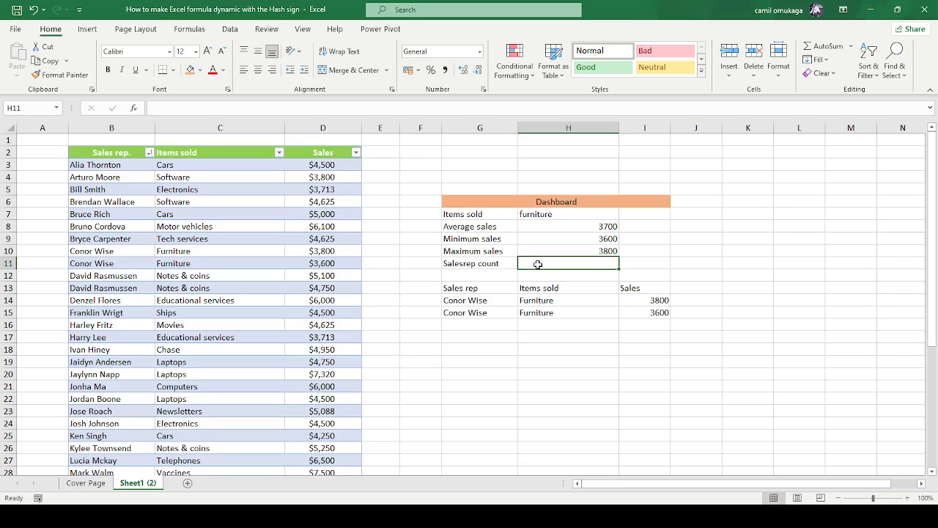
- Count the sales reps in H11 with =COUNT(G14#), referencing the spilled FILTER list
{"action": "type", "text": "=coun"}
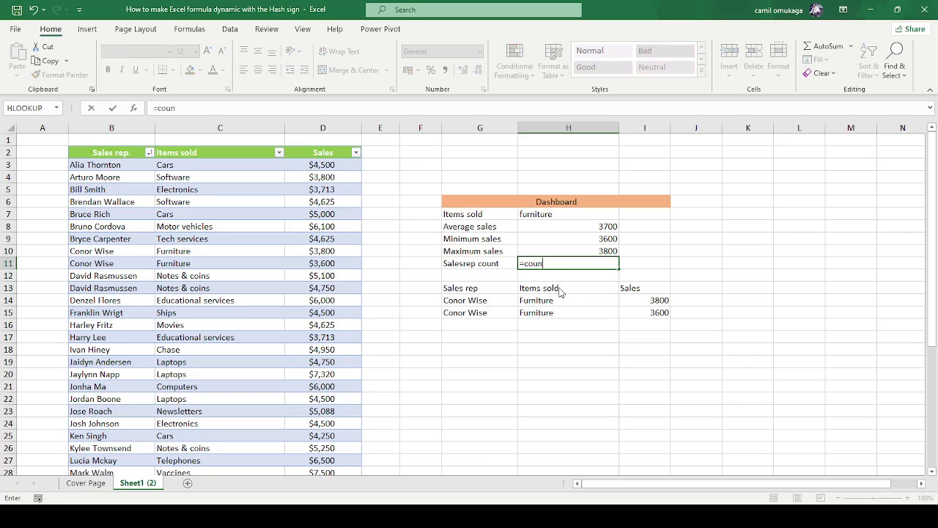
{"action": "key", "text": "Tab"}
{"action": "left_click_drag", "start_coordinate": [445, 300], "coordinate": [629, 309]}
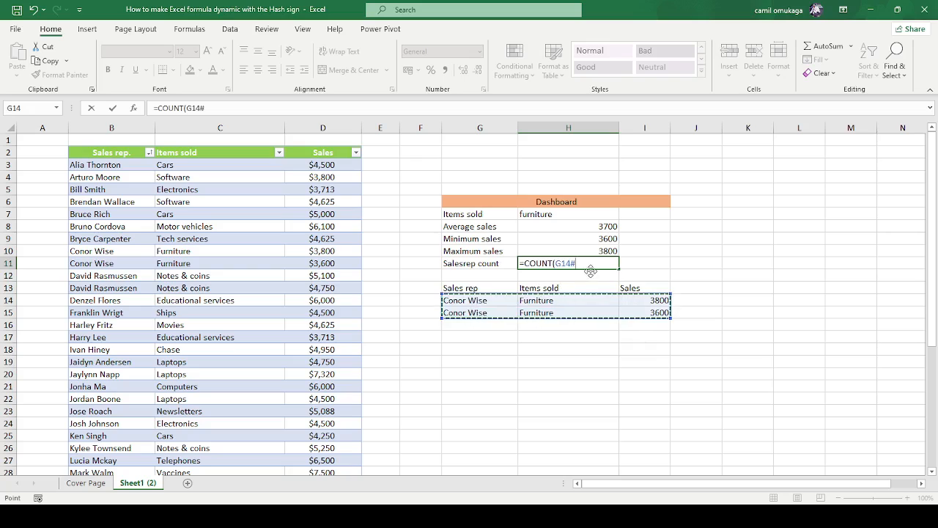
{"action": "type", "text": ")"}
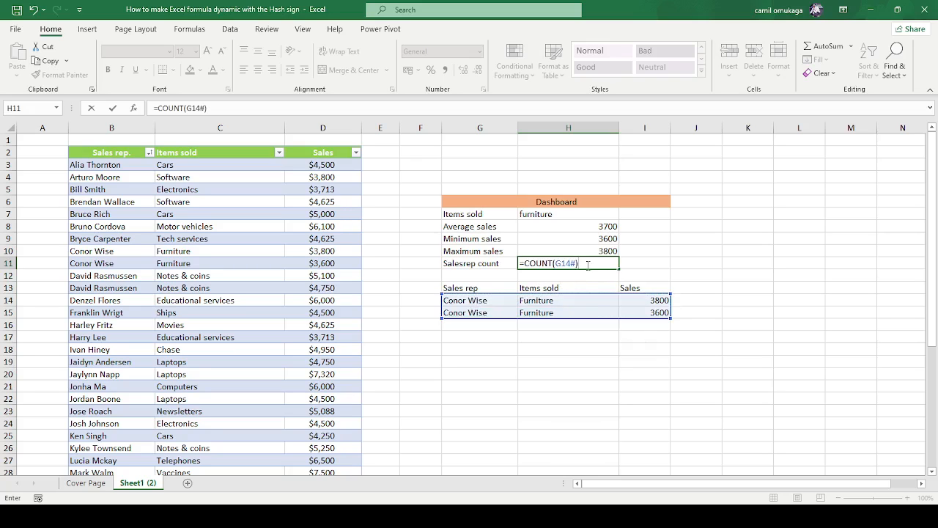
{"action": "key", "text": "Return"}
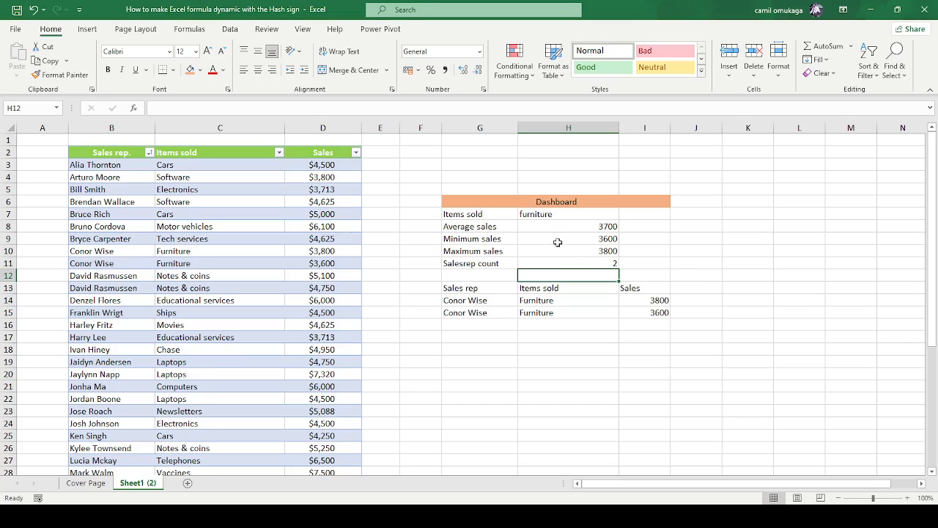
- Test all dashboard summary formulas by setting the items sold criterion in H7 to "Cars"
{"action": "left_click", "coordinate": [538, 214]}
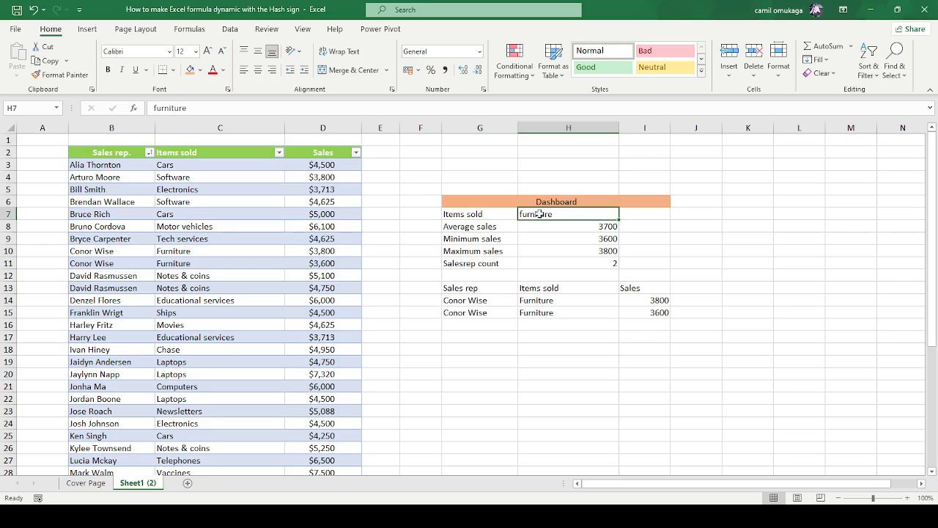
{"action": "type", "text": "Cars"}
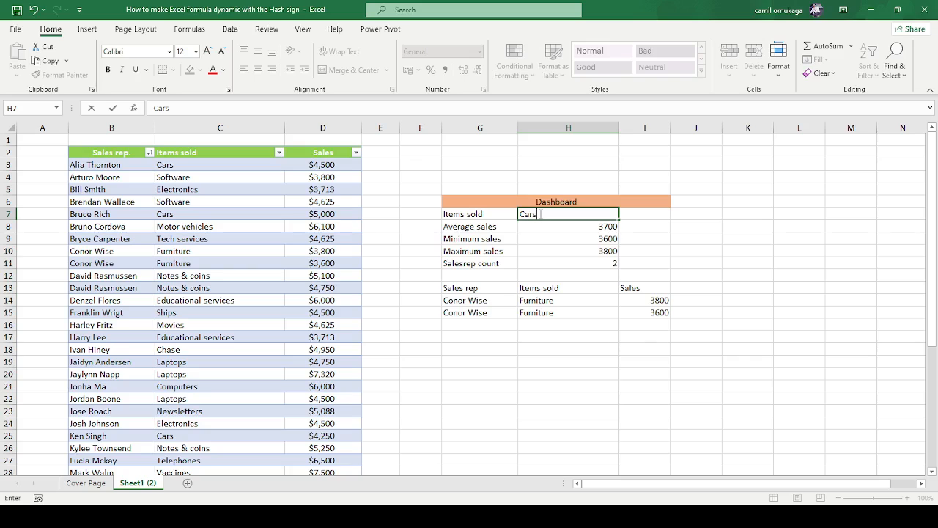
{"action": "key", "text": "Return"}
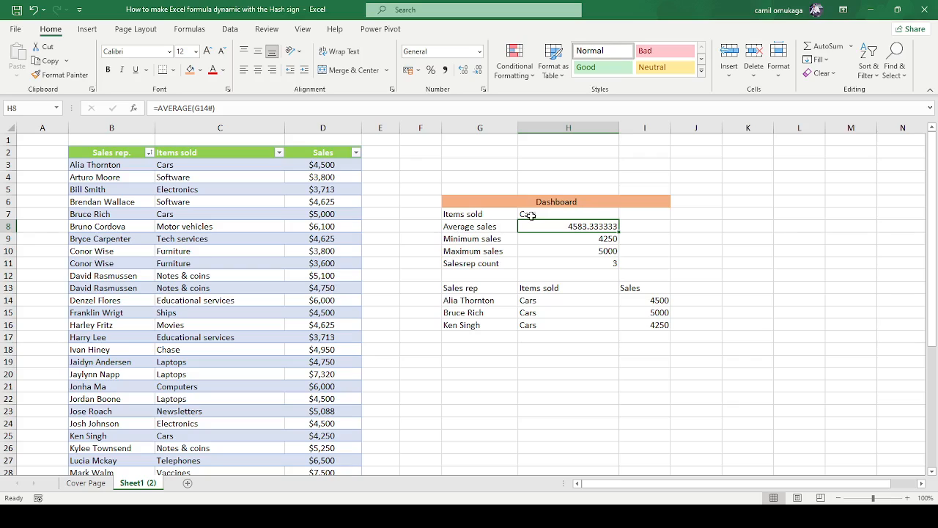
- Switch the items sold criterion in H7 to "Laptops" to test the summary rows on another item
{"action": "left_click", "coordinate": [530, 215]}
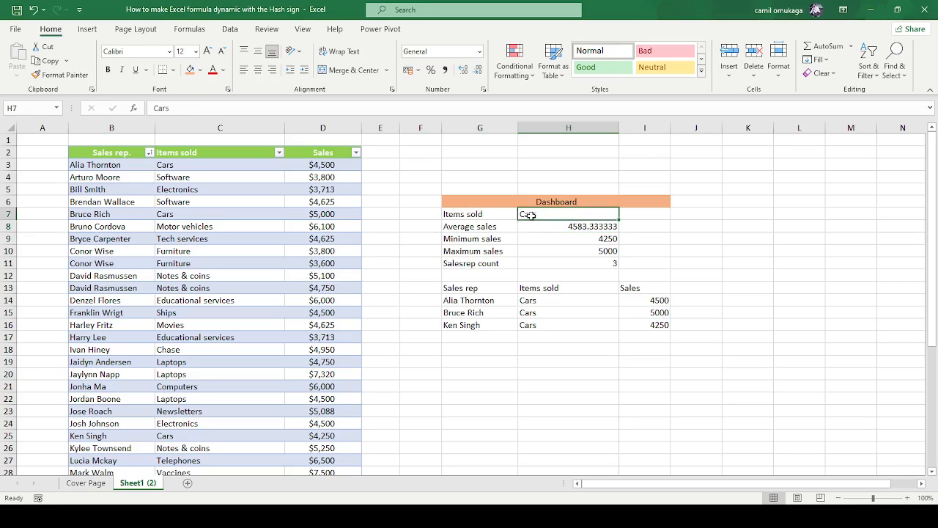
{"action": "type", "text": "La"}
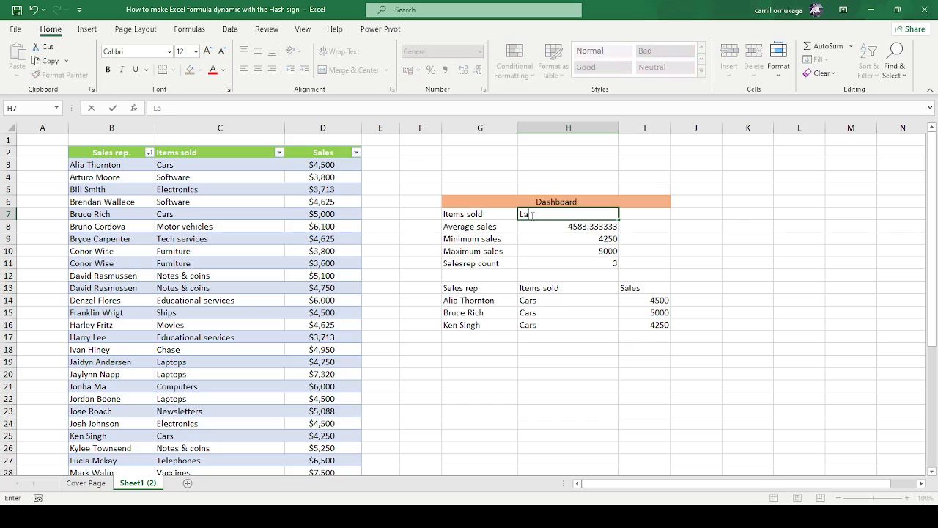
{"action": "type", "text": "ptops"}
{"action": "key", "text": "Return"}
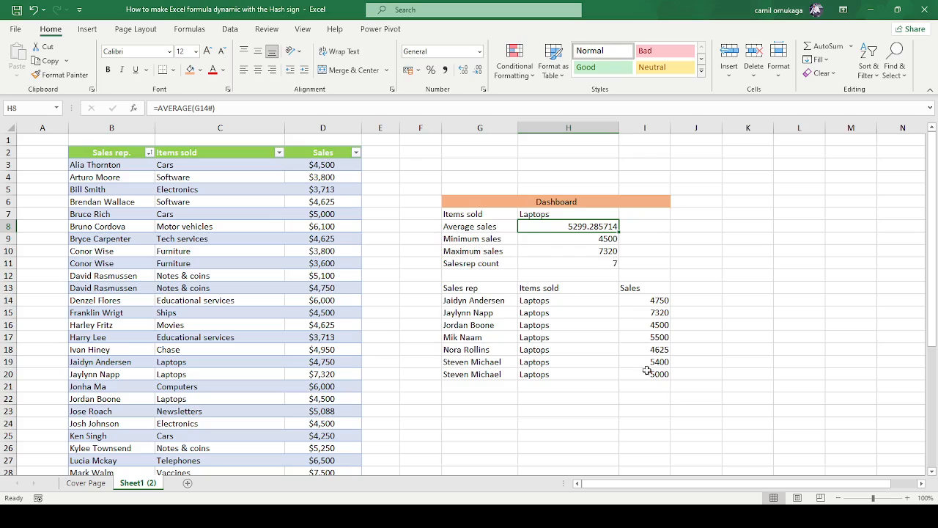
- Set the items sold criterion in H7 to "software" to recalculate the dashboard's summary rows and filtered list
{"action": "left_click", "coordinate": [534, 214]}
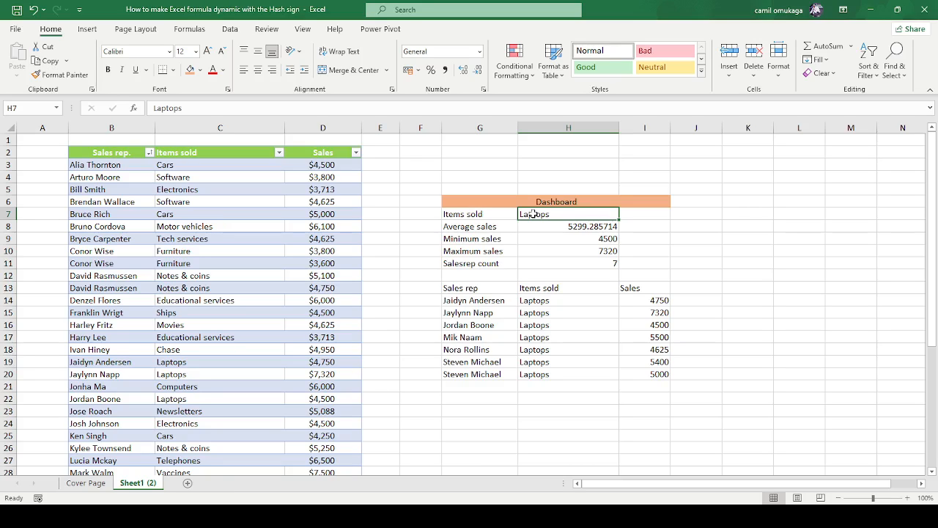
{"action": "type", "text": "so"}
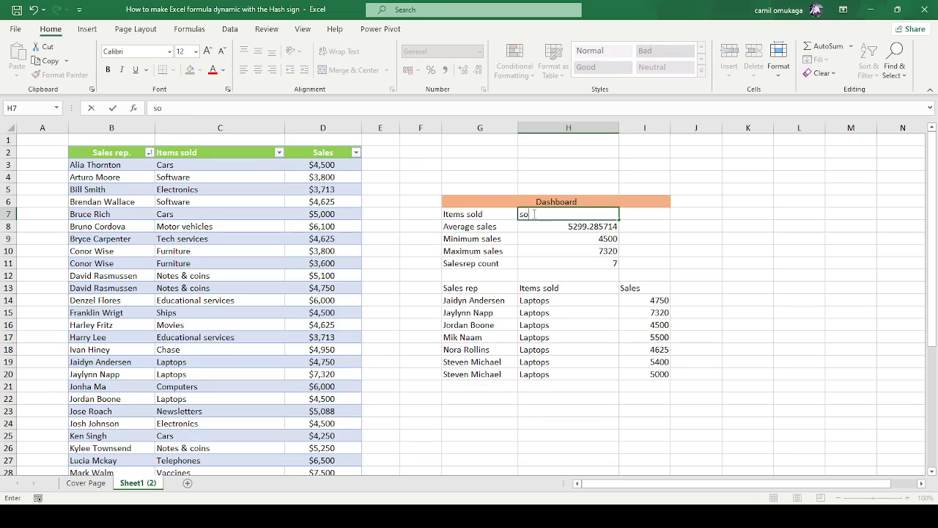
{"action": "type", "text": "ftware"}
{"action": "key", "text": "Return"}
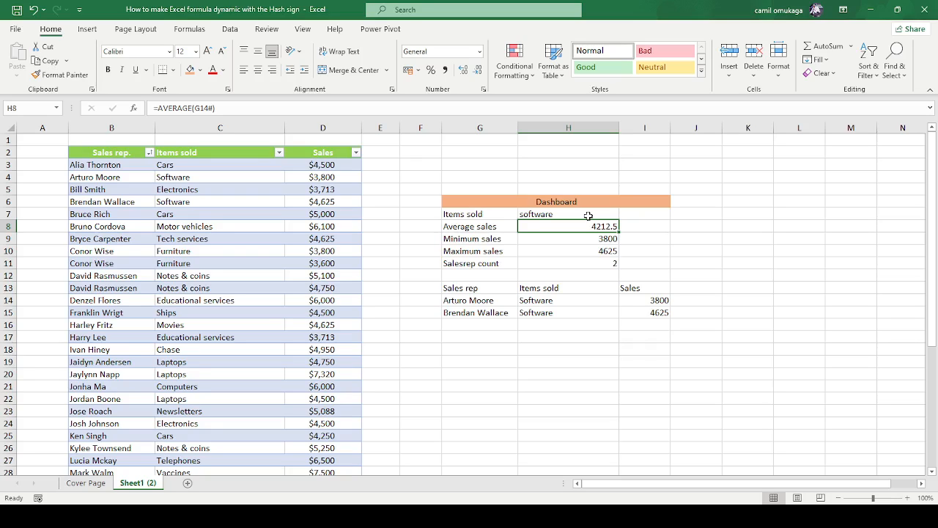
{"action": "left_click", "coordinate": [691, 256]}
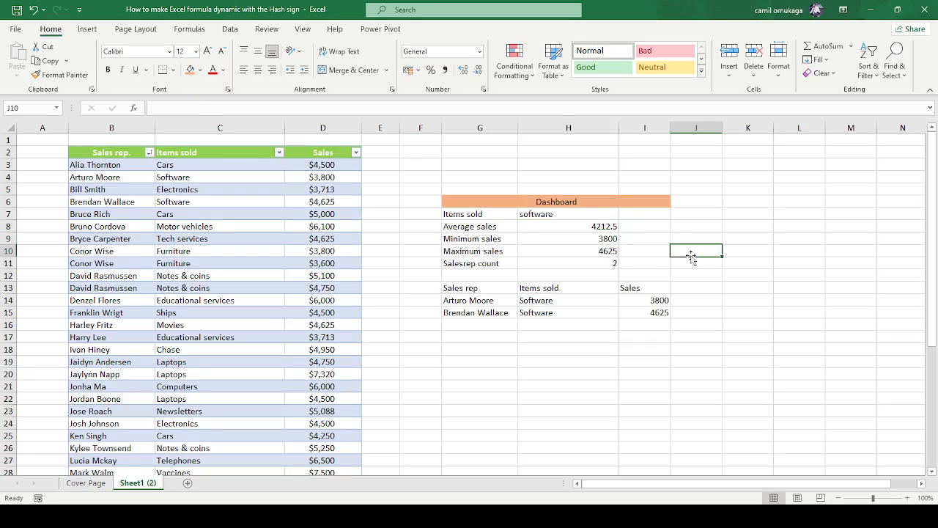
{"action": "left_click", "coordinate": [733, 202]}
{"action": "left_click", "coordinate": [743, 239]}
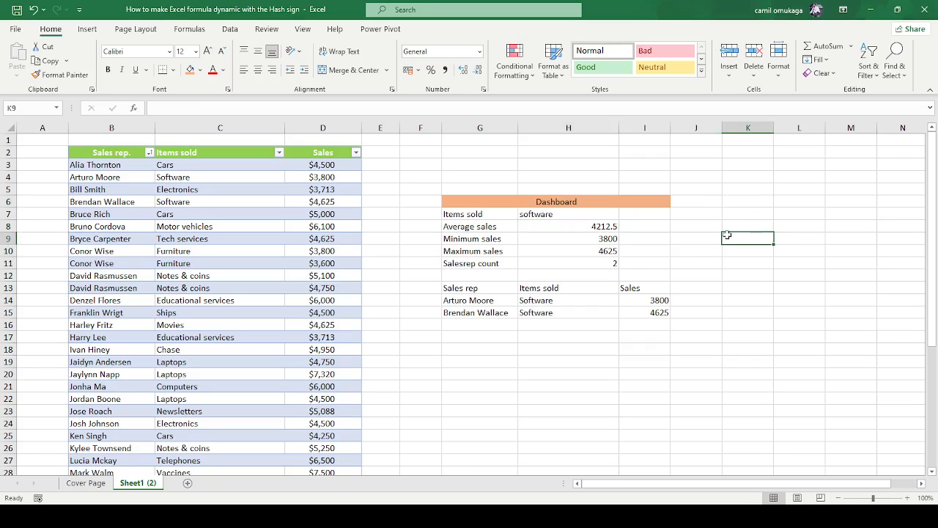
{"action": "left_click", "coordinate": [719, 211]}
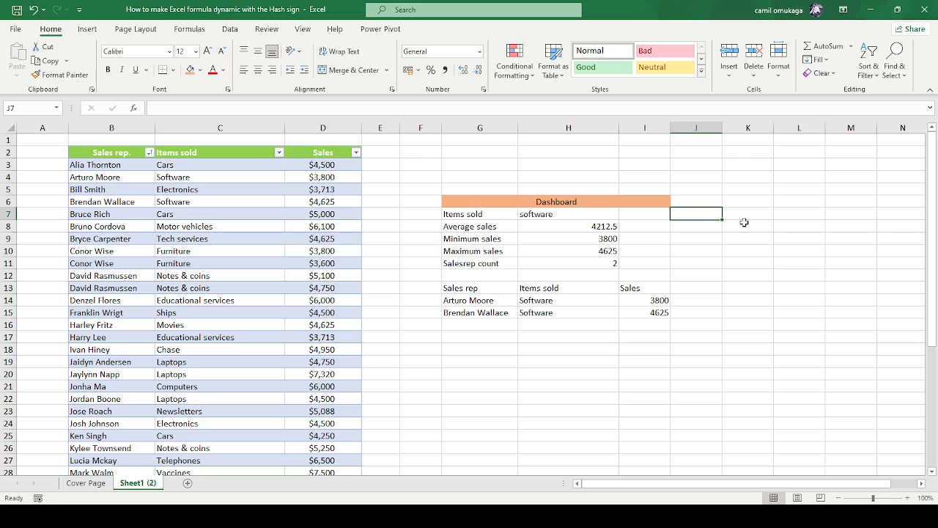
{"action": "left_click", "coordinate": [744, 218]}
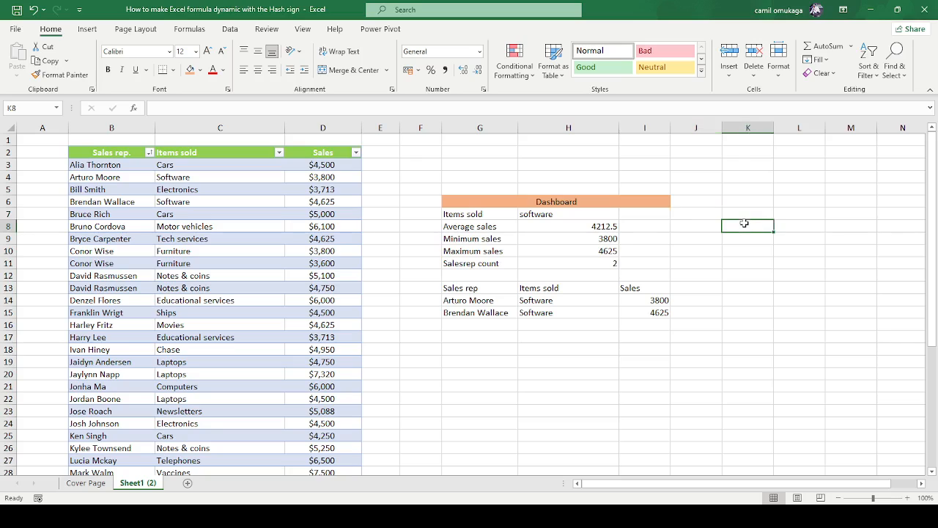
{"action": "left_click", "coordinate": [707, 205]}
{"action": "left_click", "coordinate": [698, 215]}
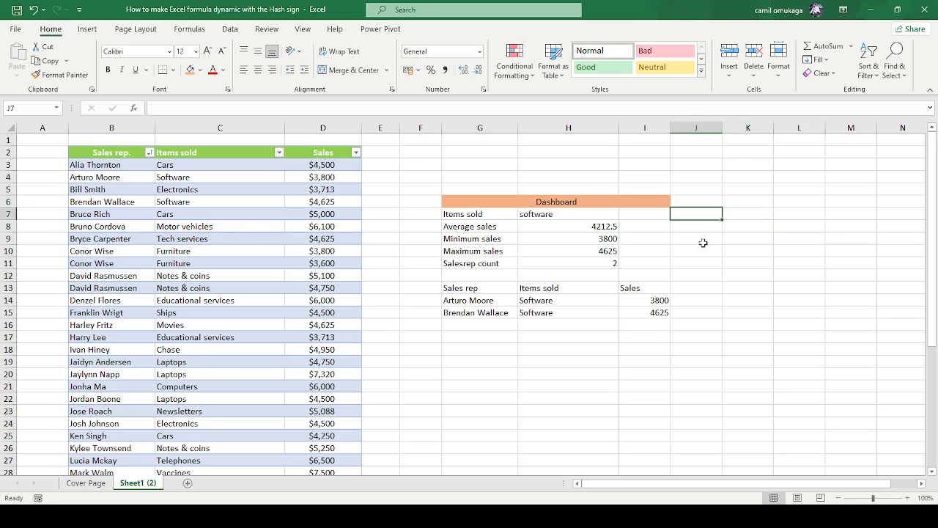
{"action": "left_click", "coordinate": [703, 242]}
{"action": "left_click", "coordinate": [698, 226]}
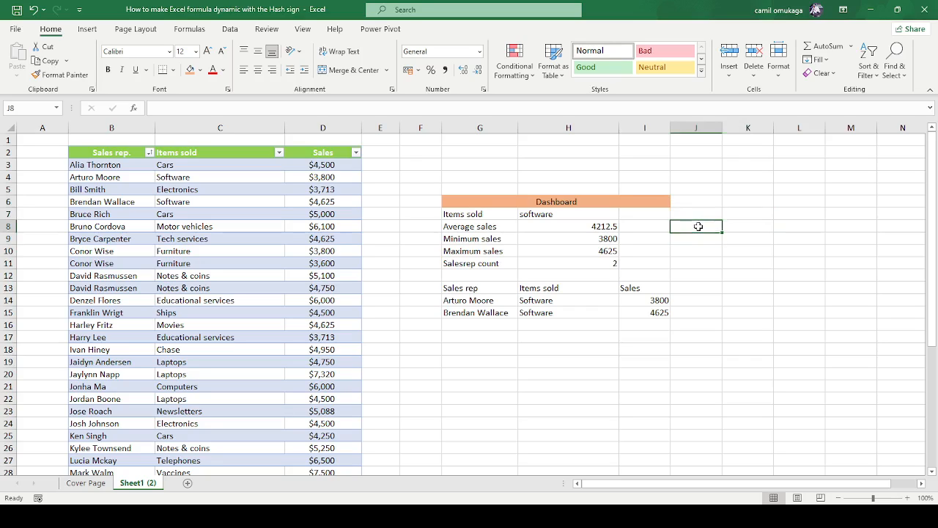
{"action": "left_click", "coordinate": [743, 227]}
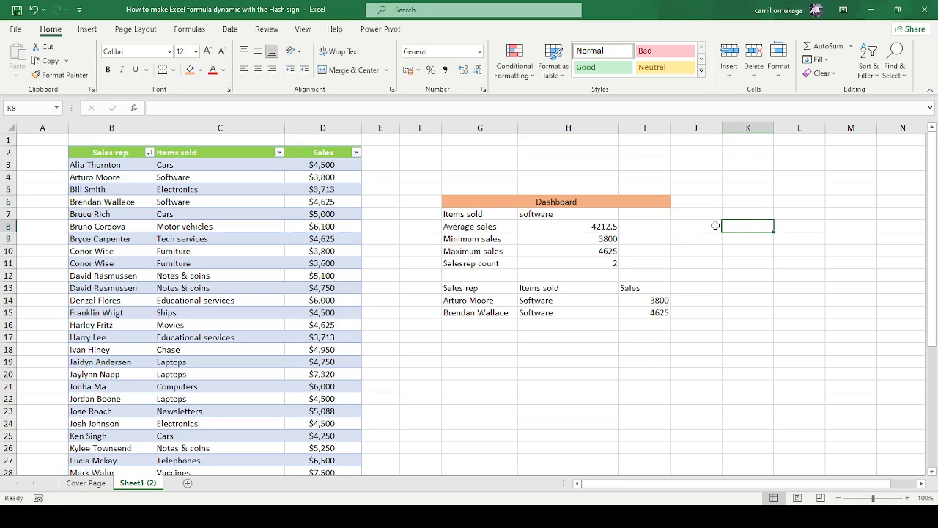
{"action": "left_click", "coordinate": [715, 225]}
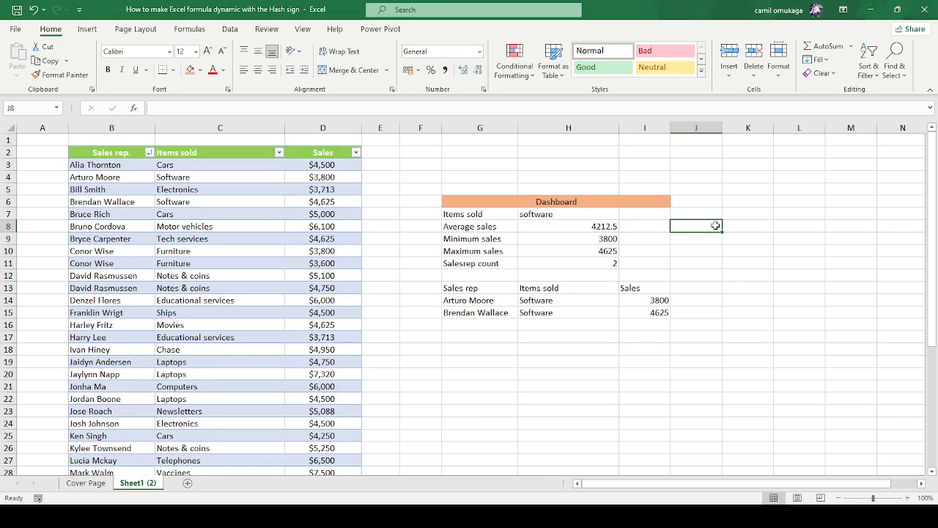